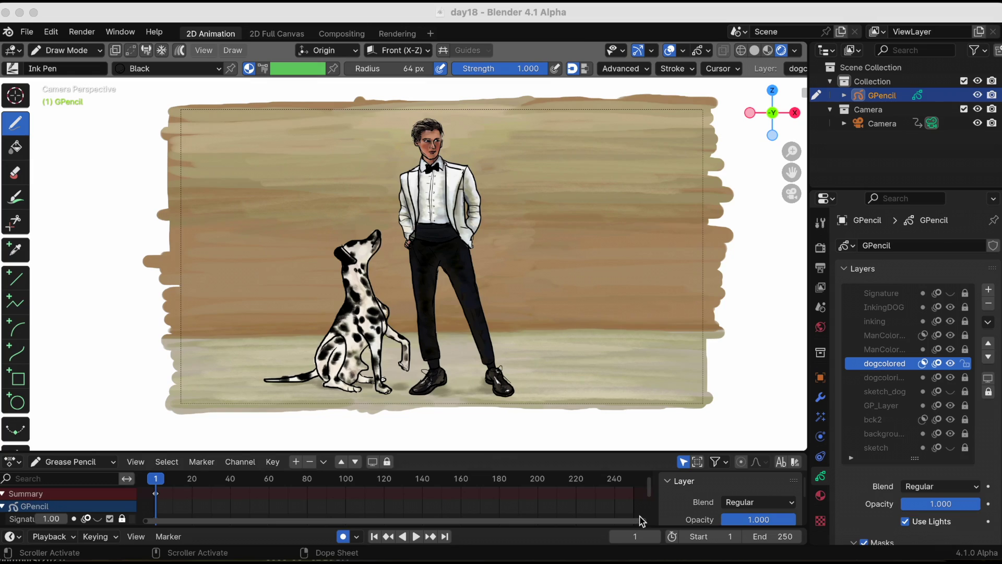
# Step: Save the file as day18.blend
pyautogui.click(30, 32)
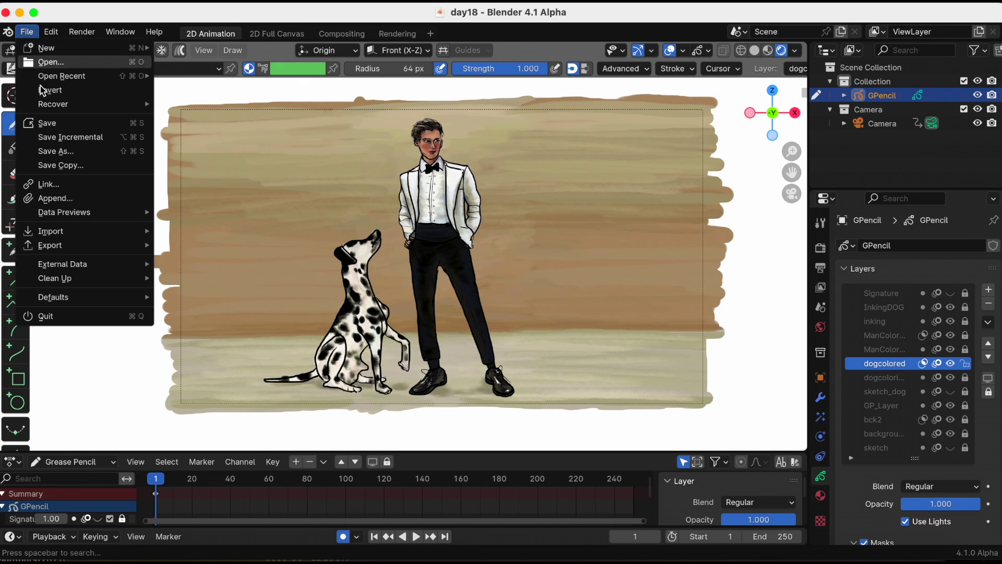
pyautogui.click(53, 124)
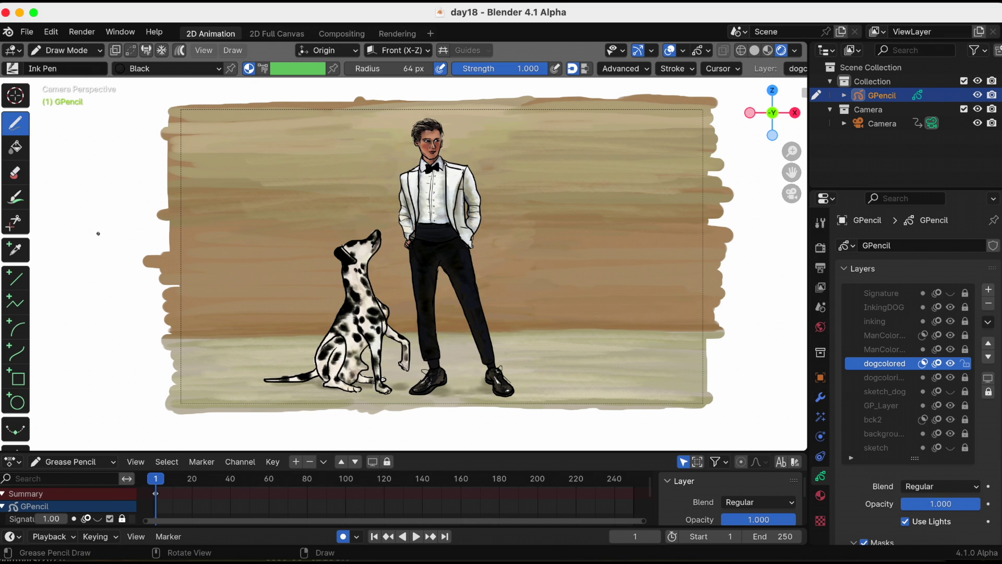
pyautogui.press('ctrl')
pyautogui.hotkey('ctrl', 's')
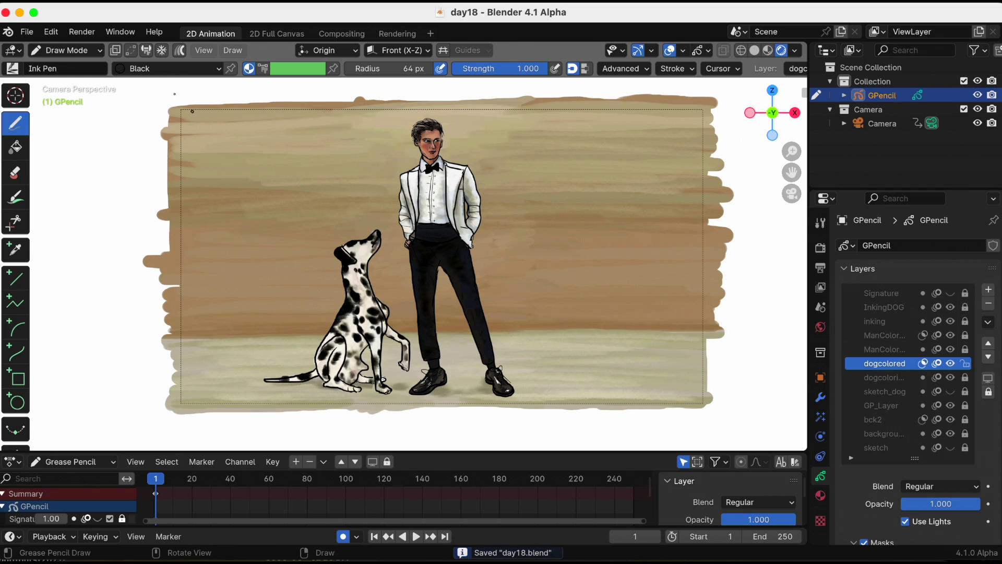
# Step: Switch the Grease Pencil object to Object Mode and deselect everything
pyautogui.click(66, 50)
pyautogui.click(72, 67)
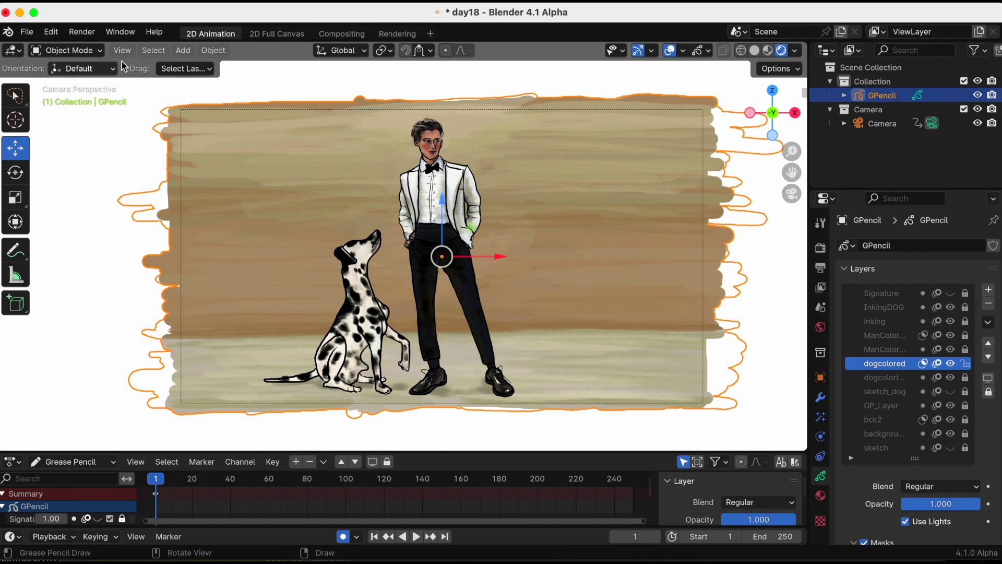
pyautogui.click(154, 50)
pyautogui.click(152, 80)
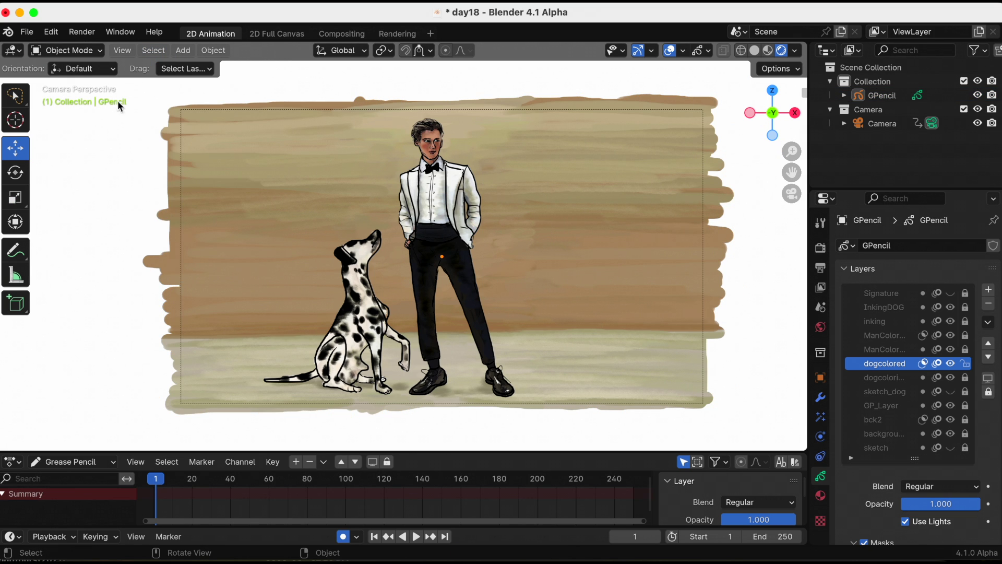
# Step: Open Blender's Preferences window
pyautogui.click(29, 33)
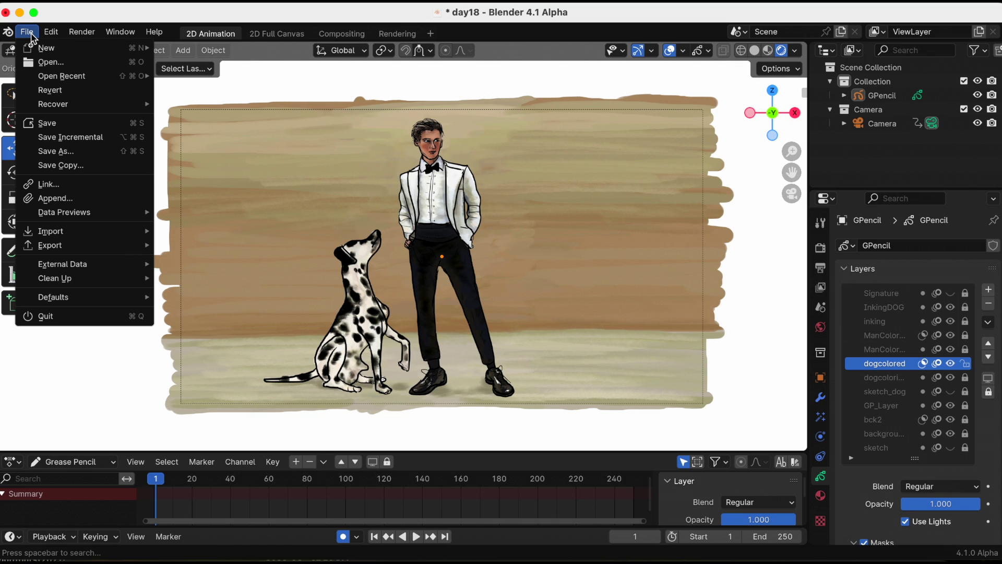
pyautogui.moveTo(51, 33)
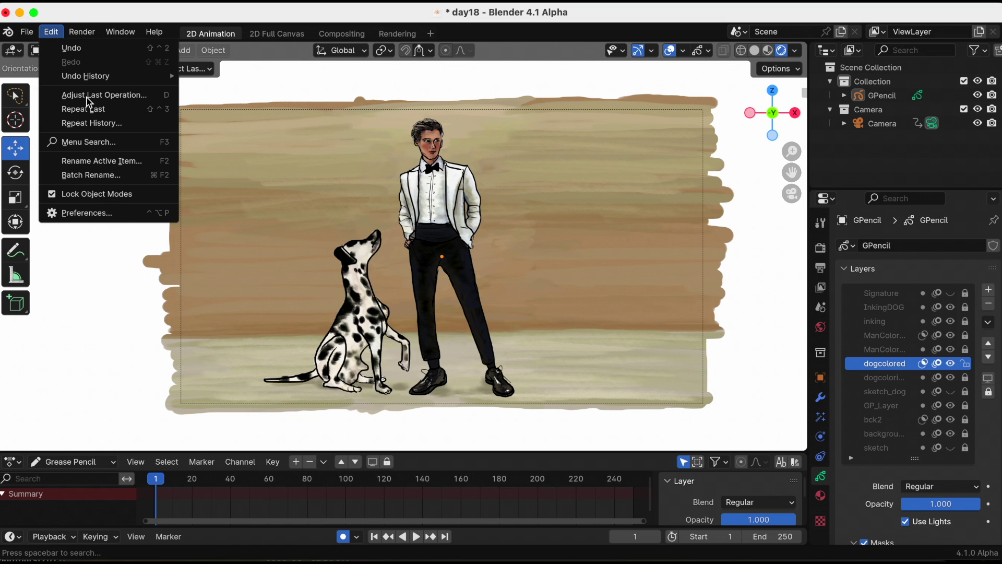
pyautogui.click(119, 218)
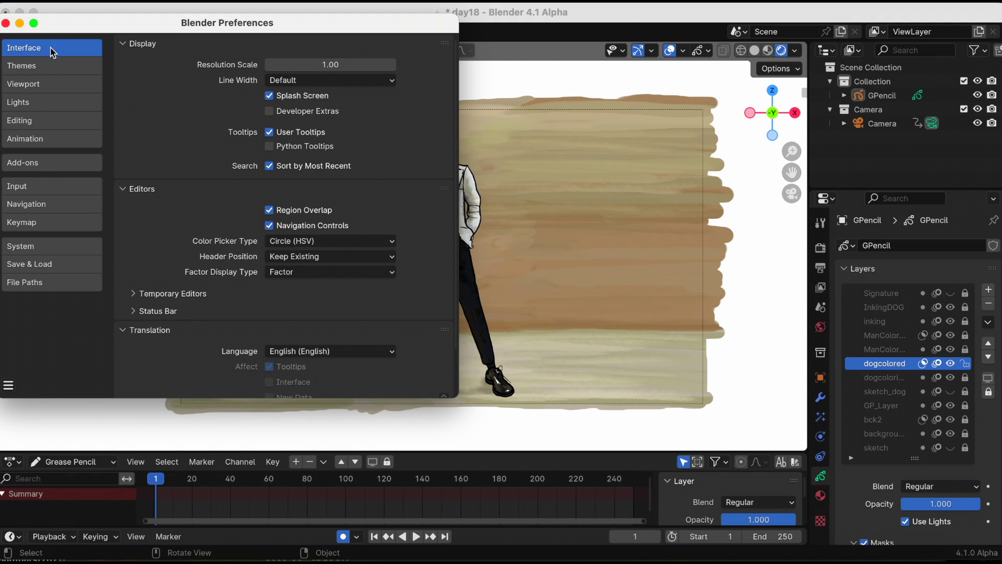
# Step: Enable Developer Extras and experimental Grease Pencil 3.0, then close Preferences
pyautogui.click(270, 111)
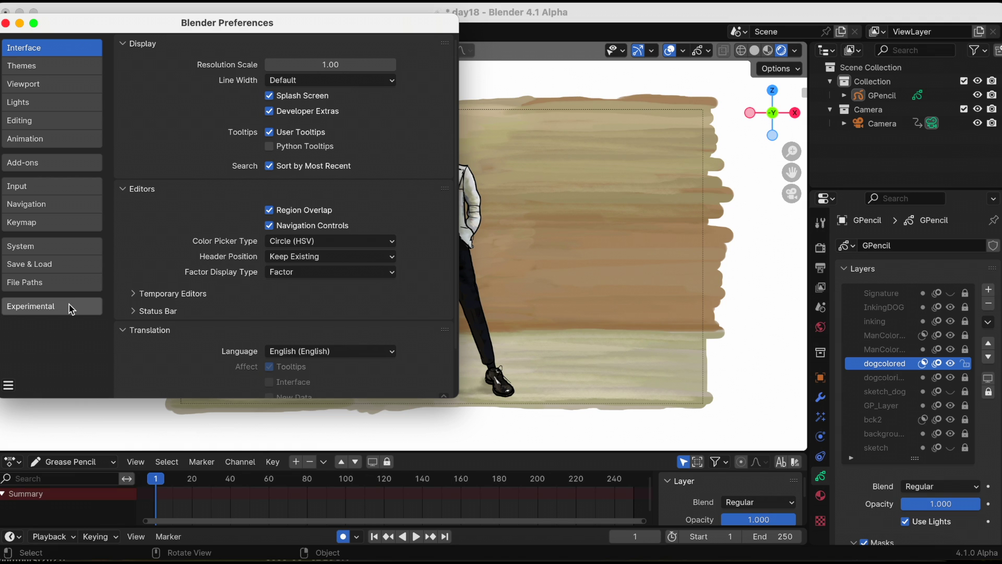
pyautogui.click(70, 306)
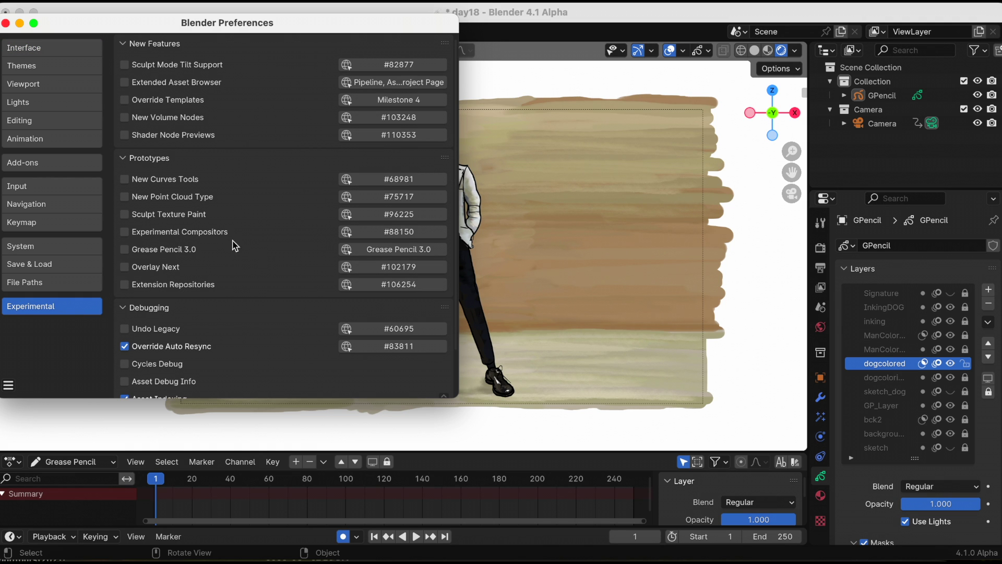
pyautogui.scroll(-3, 235, 246)
pyautogui.scroll(3, 193, 224)
pyautogui.scroll(-3, 193, 224)
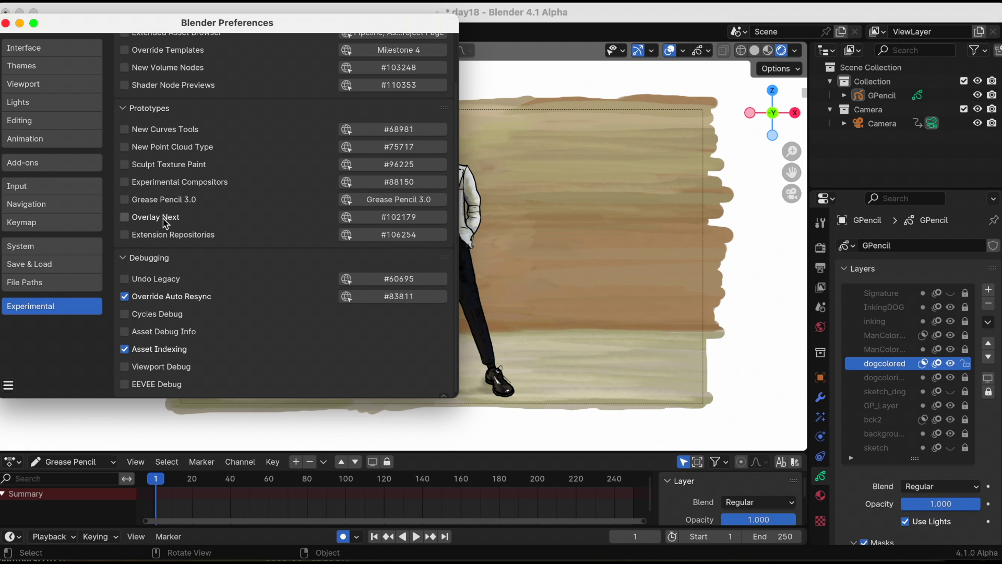
pyautogui.click(125, 201)
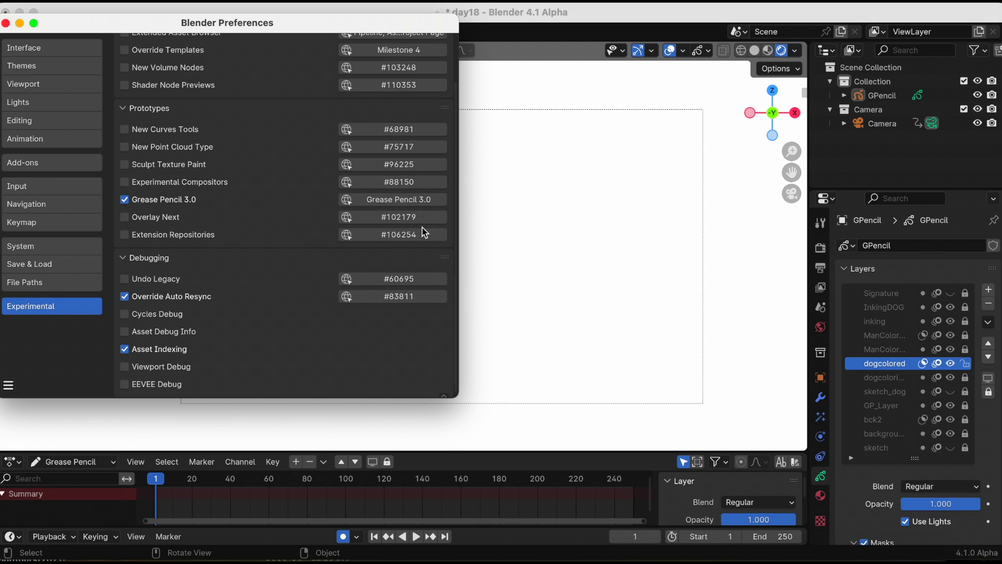
pyautogui.click(6, 23)
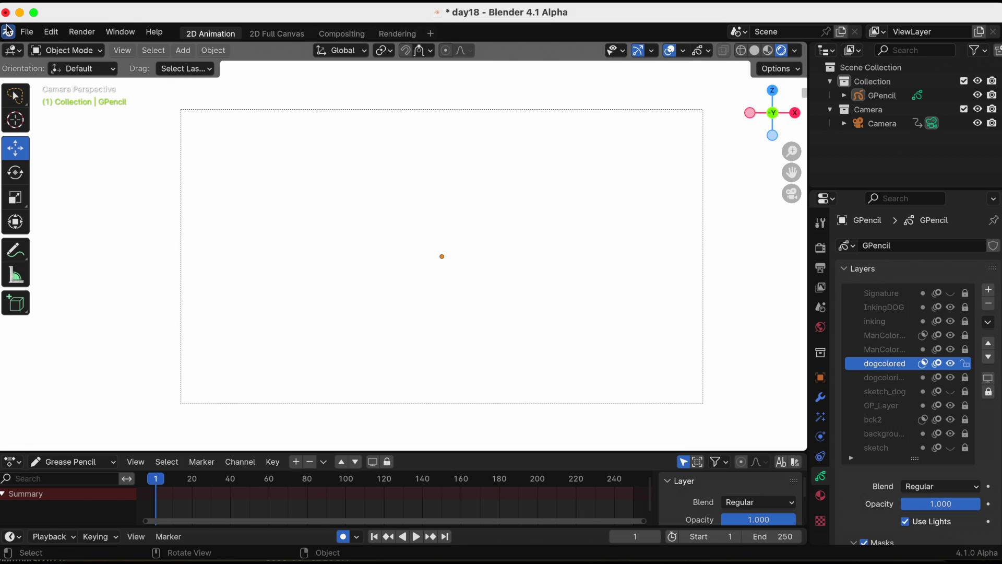
# Step: Orbit the scene outside the camera view, then return to the camera view
pyautogui.scroll(-4, 414, 281)
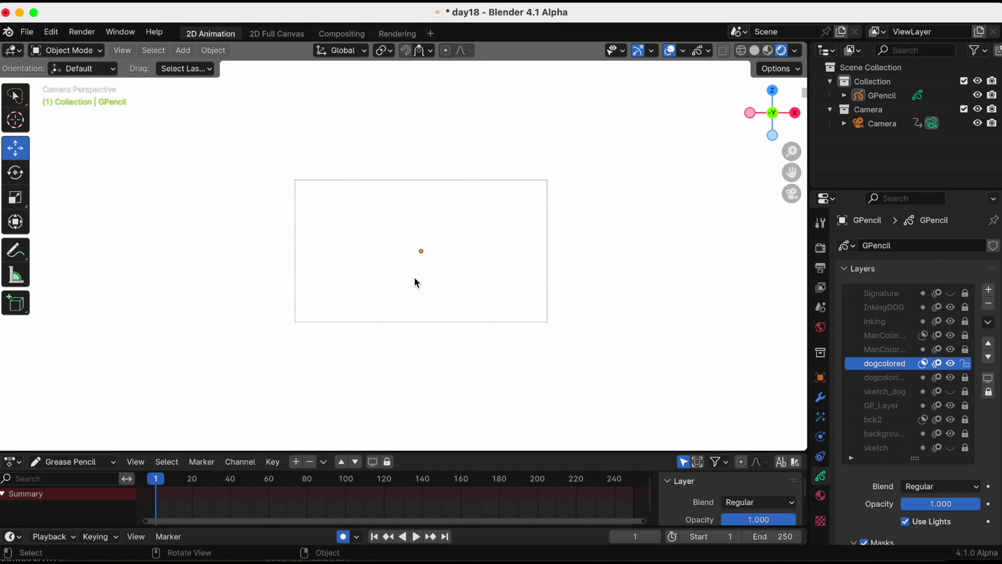
pyautogui.click(791, 193)
pyautogui.moveTo(781, 196); pyautogui.dragTo(648, 249, button='middle')
pyautogui.scroll(-4, 648, 249)
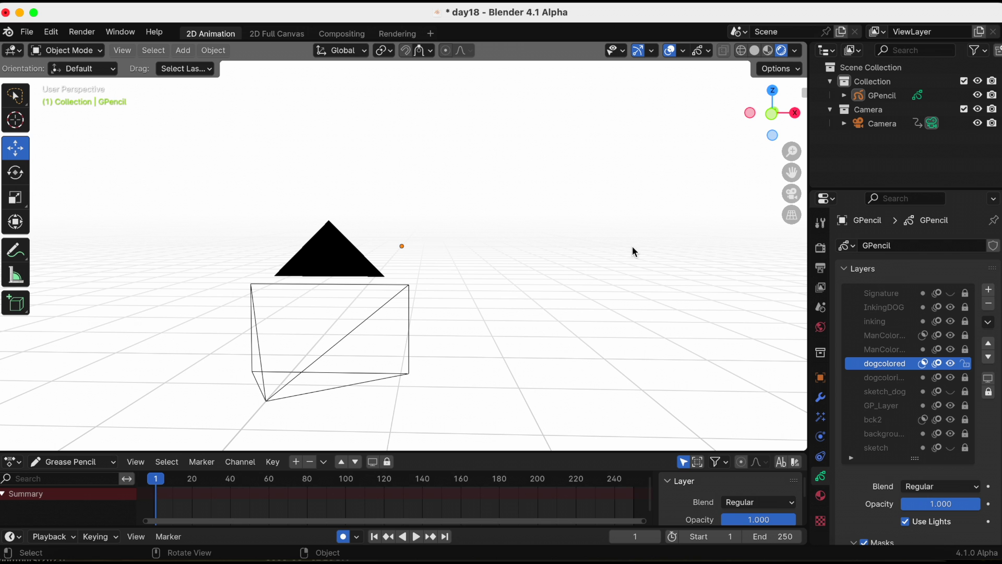
pyautogui.click(791, 194)
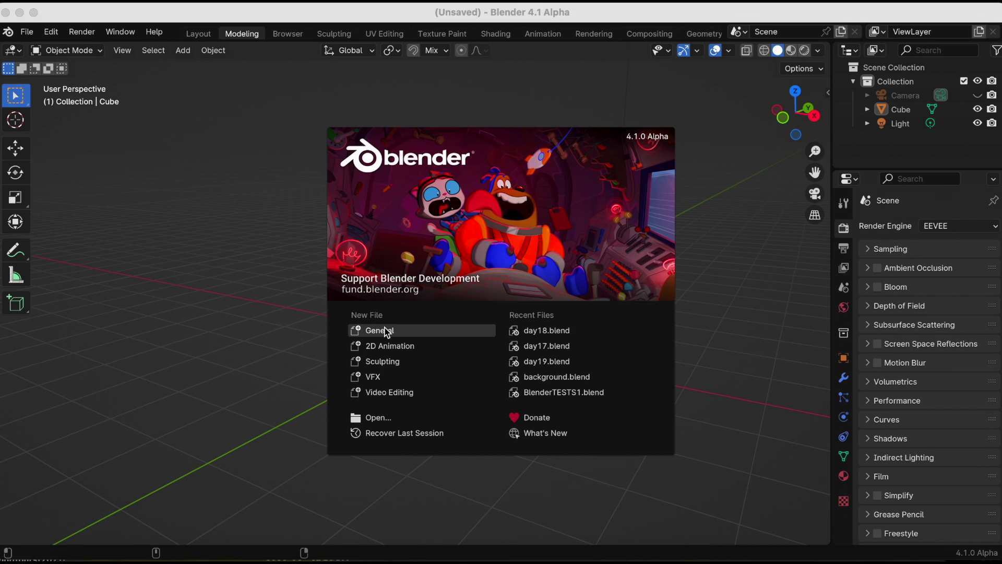
# Step: Start a new General file with the default cube
pyautogui.click(385, 328)
pyautogui.scroll(-3, 405, 371)
pyautogui.moveTo(405, 373); pyautogui.dragTo(442, 384, button='middle')
# Step: Enable Developer Extras and Grease Pencil 3.0 in Preferences, then close the window
pyautogui.click(51, 32)
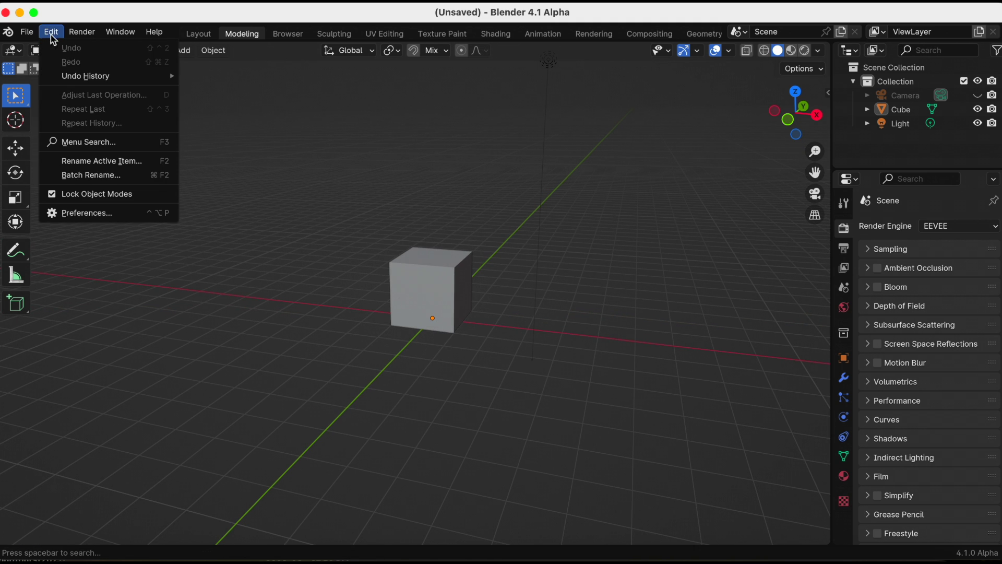
pyautogui.click(123, 214)
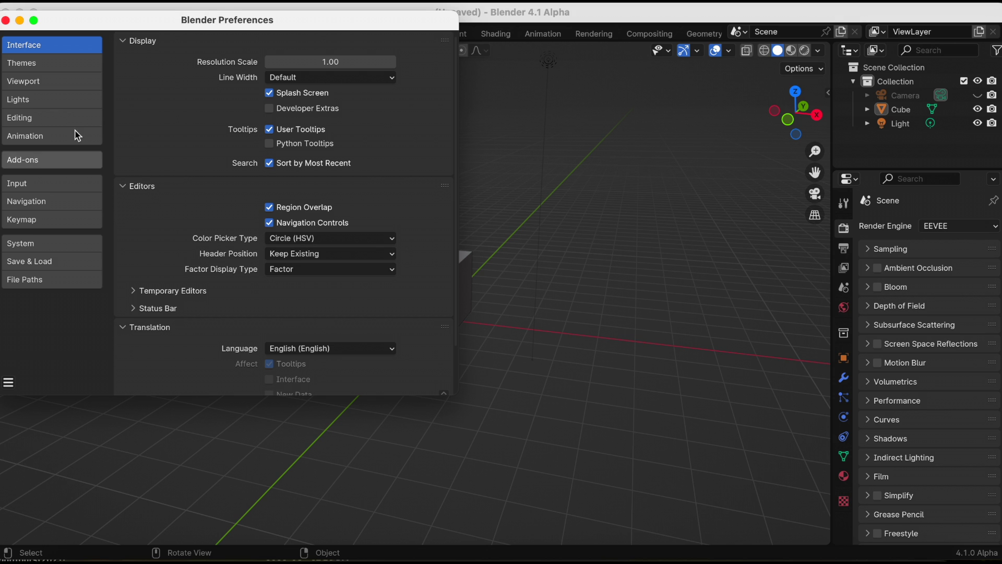
pyautogui.click(269, 109)
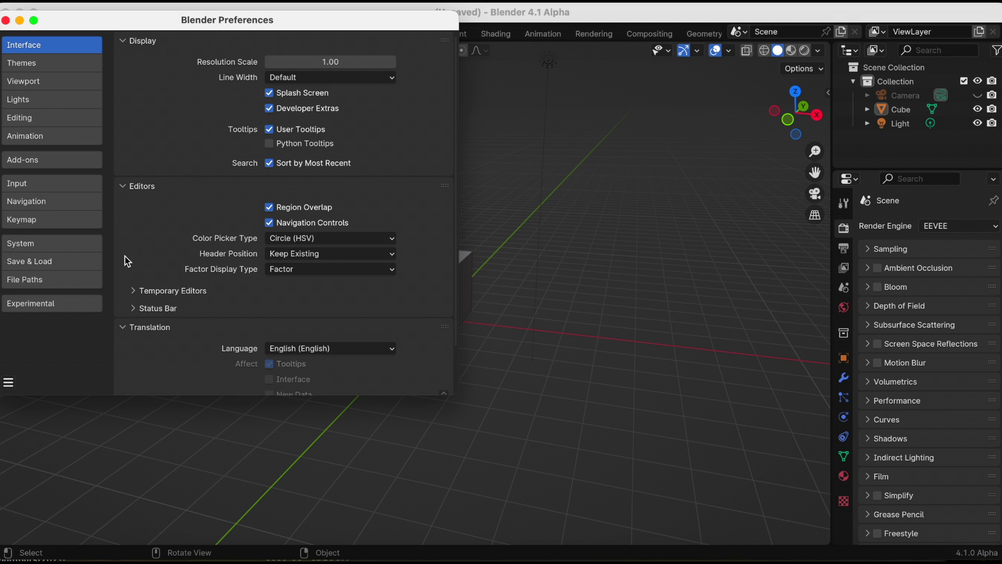
pyautogui.click(52, 305)
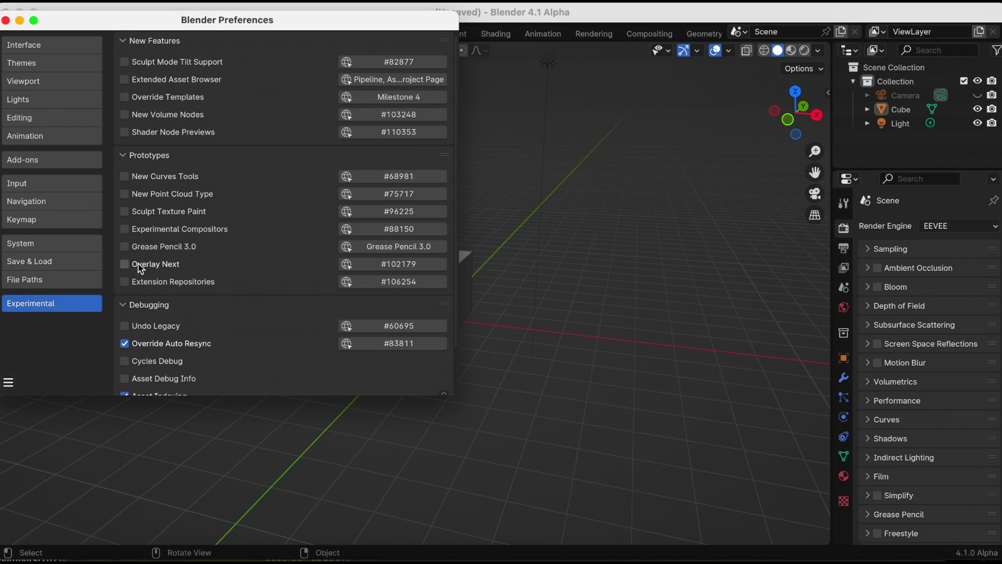
pyautogui.click(125, 248)
pyautogui.click(7, 21)
# Step: Add a Grease Pencil Suzanne and move it up above the cube
pyautogui.moveTo(230, 183)
pyautogui.mouseDown(button='middle')
pyautogui.moveTo(268, 175)
pyautogui.moveTo(241, 178)
pyautogui.mouseUp(button='middle')
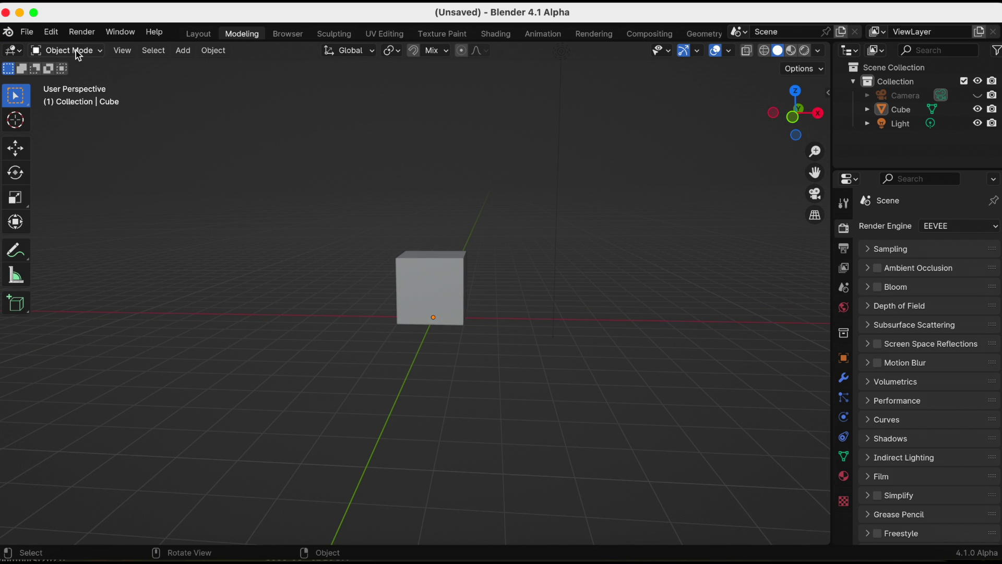
pyautogui.click(185, 52)
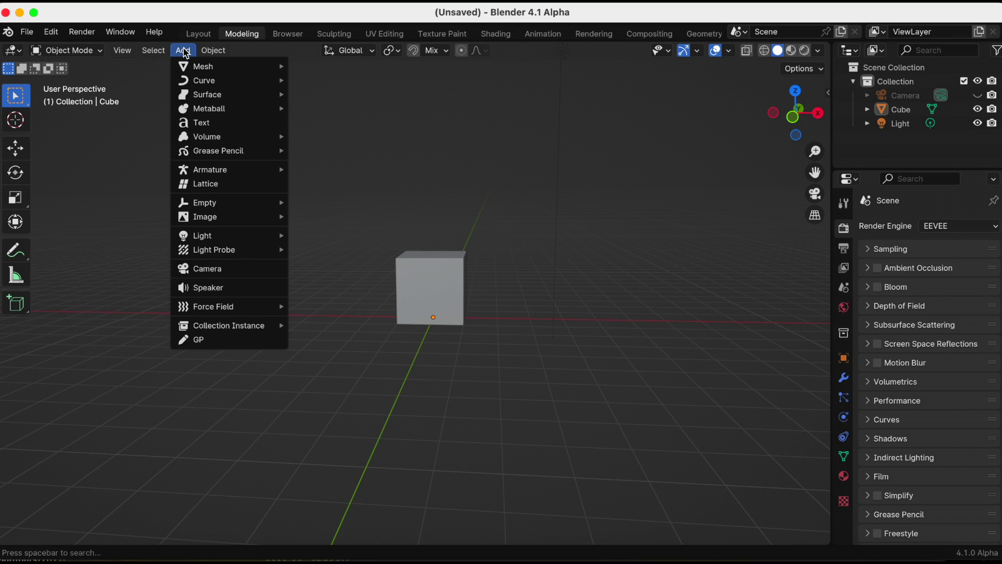
pyautogui.moveTo(204, 151)
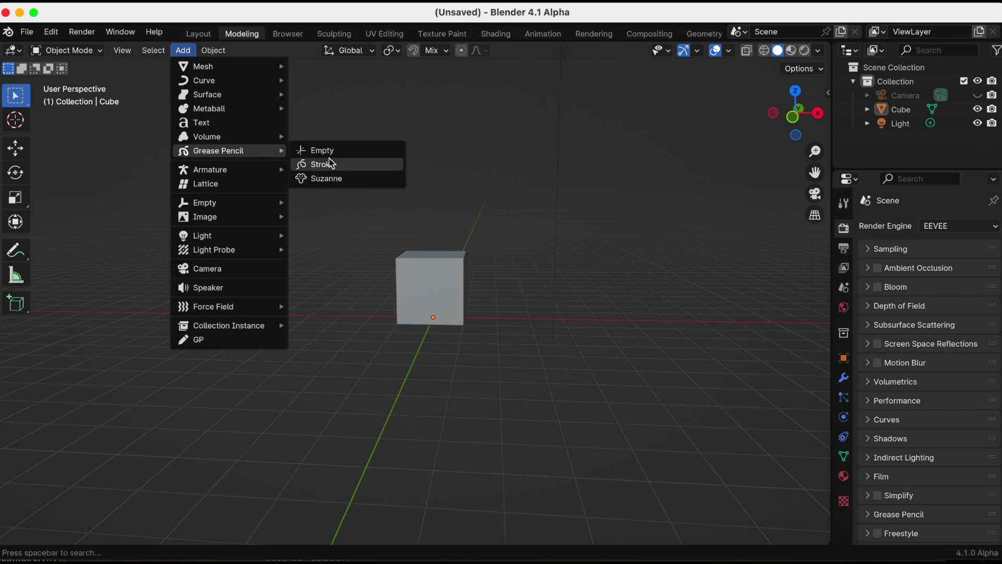
pyautogui.click(336, 181)
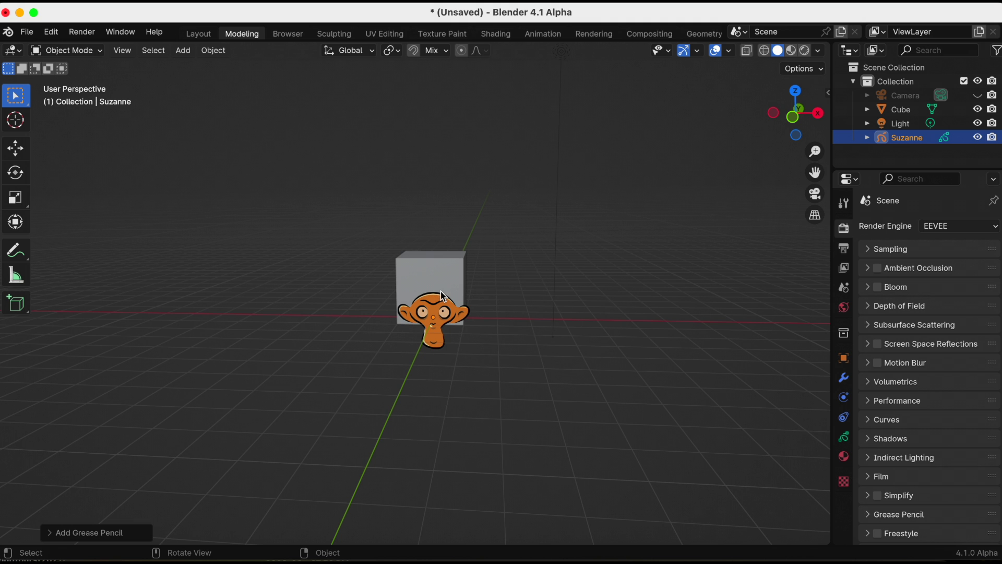
pyautogui.press('g')
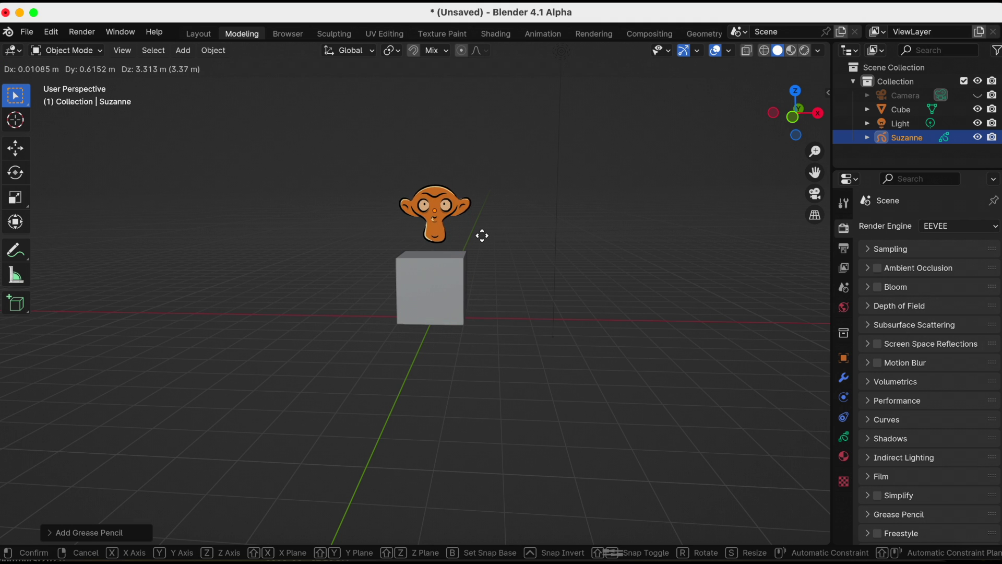
pyautogui.click(481, 231)
# Step: Switch to the Geometry Nodes workspace and create a new node tree for Suzanne
pyautogui.moveTo(501, 250); pyautogui.dragTo(658, 157, button='middle')
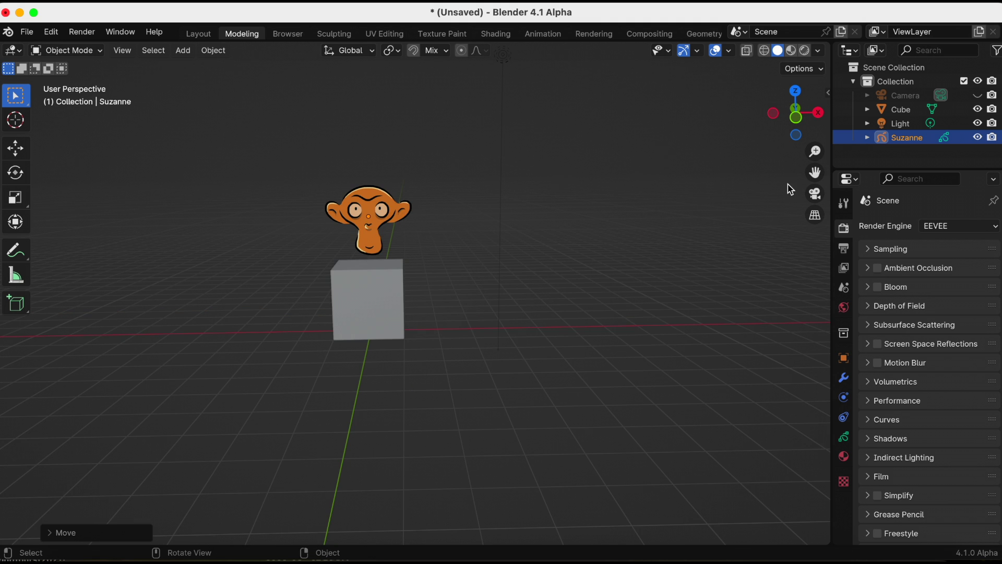
pyautogui.click(701, 33)
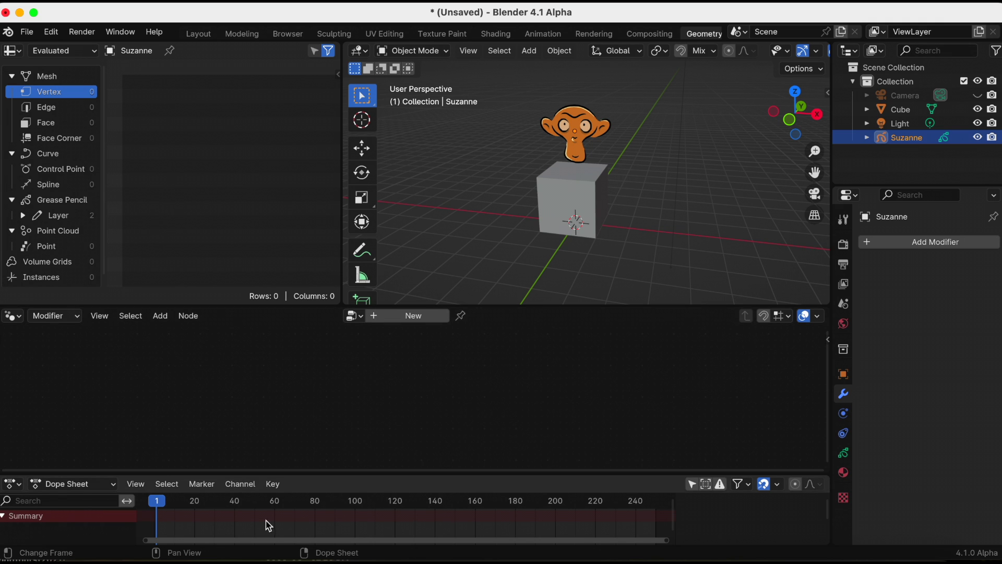
pyautogui.click(410, 318)
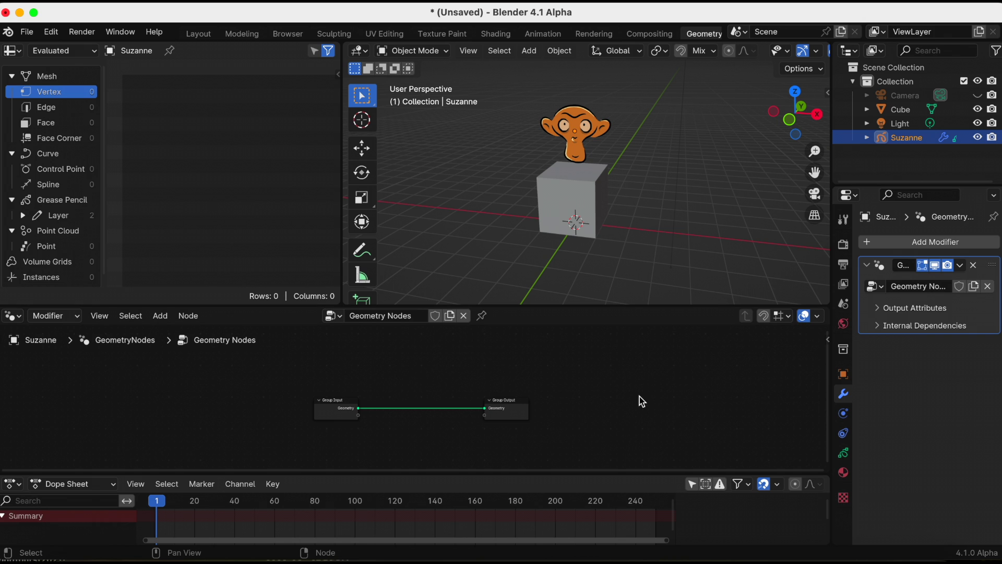
# Step: Spread Group Input and Group Output apart in the node editor
pyautogui.scroll(2, 606, 433)
pyautogui.scroll(3, 683, 417)
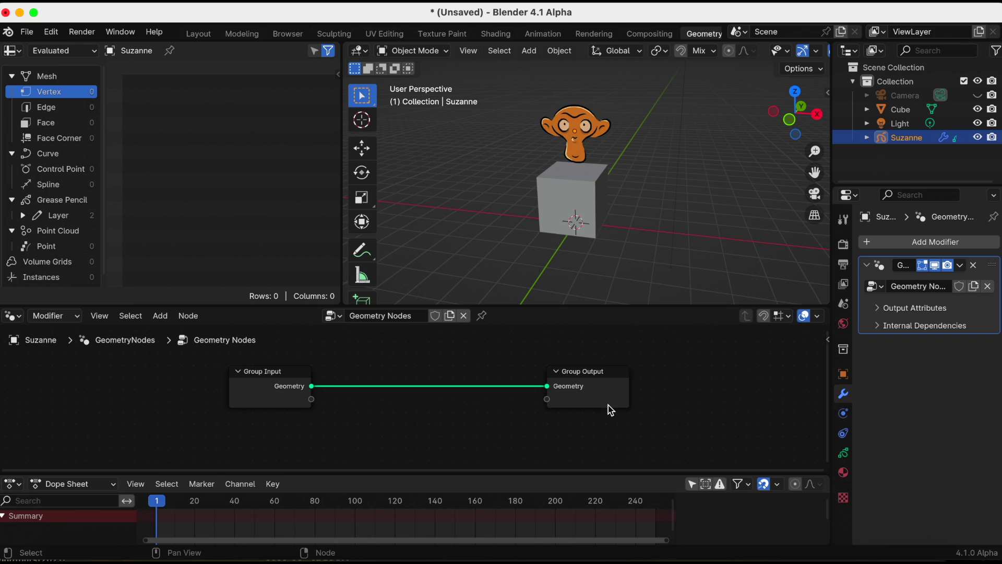
pyautogui.moveTo(610, 410); pyautogui.dragTo(706, 408)
pyautogui.moveTo(254, 397); pyautogui.dragTo(150, 386)
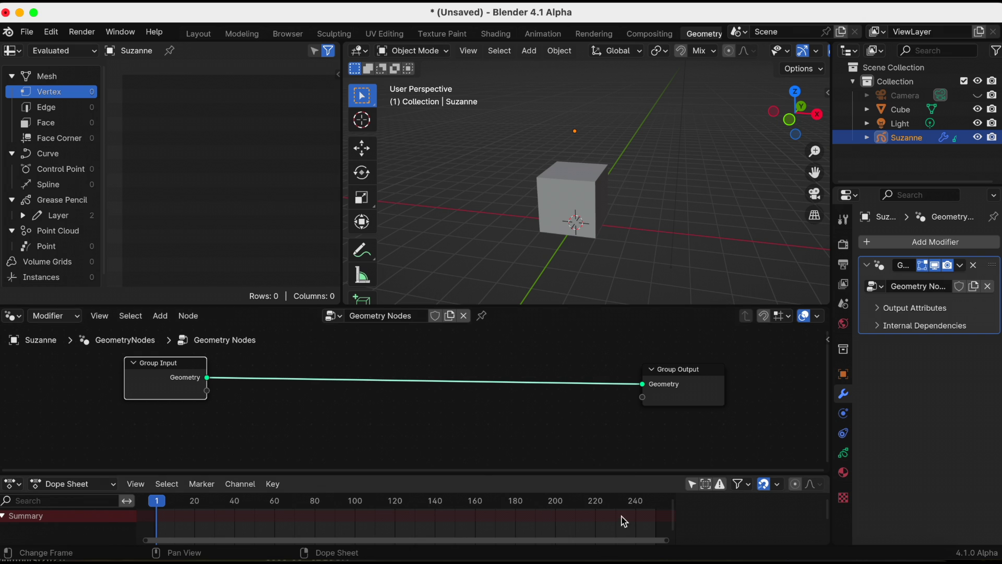
pyautogui.click(692, 404)
pyautogui.moveTo(693, 405); pyautogui.dragTo(700, 403)
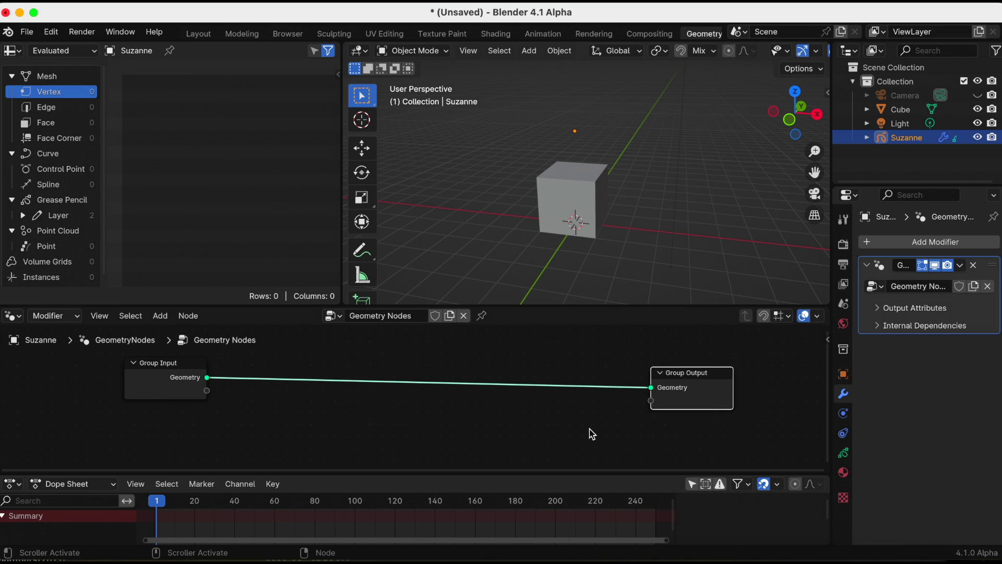
pyautogui.scroll(-2, 589, 436)
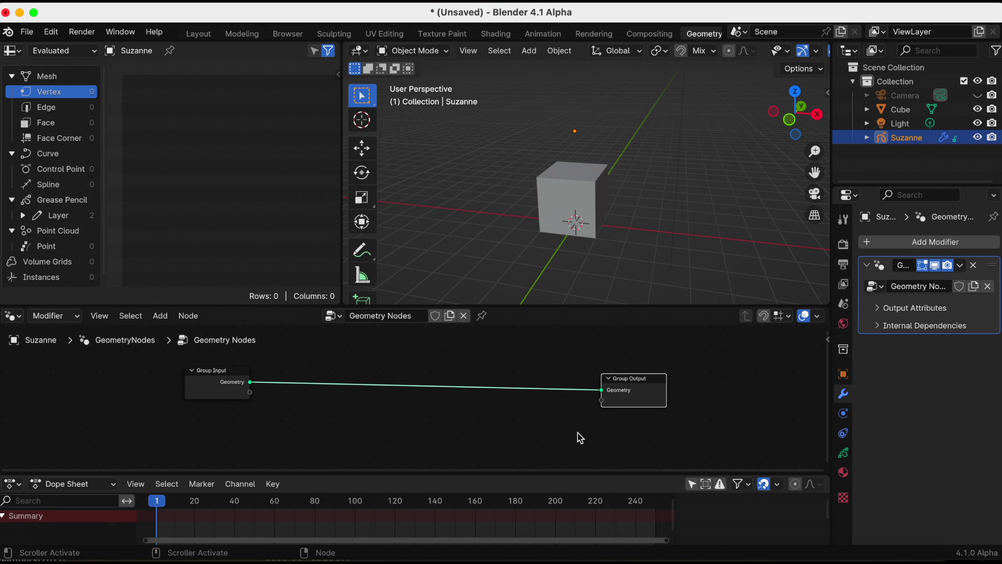
# Step: Search 'position' and insert a Set Position node on the Input–Output link
pyautogui.hotkey('shift', 'a')
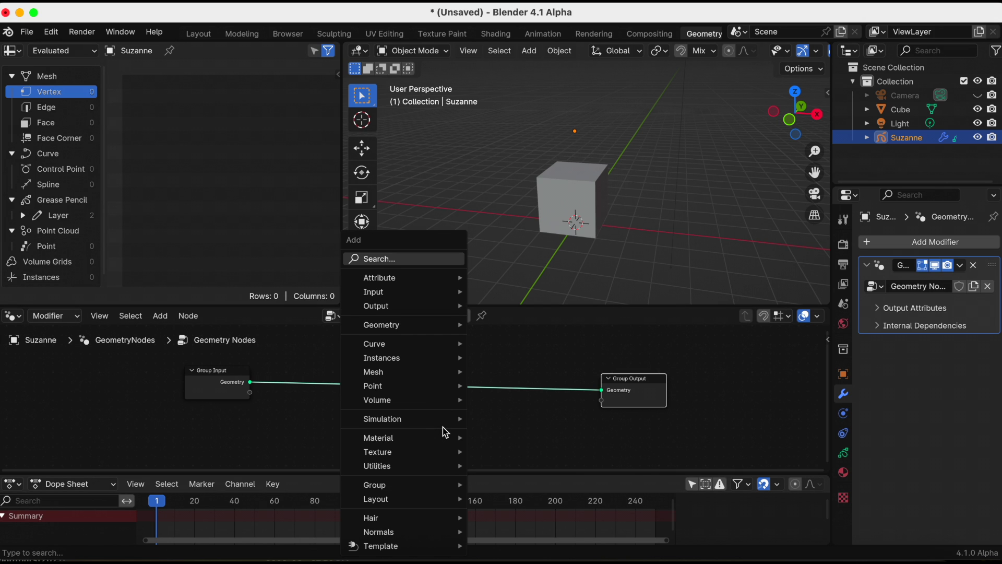
pyautogui.click(160, 315)
pyautogui.click(167, 322)
pyautogui.hotkey('shift', 'a')
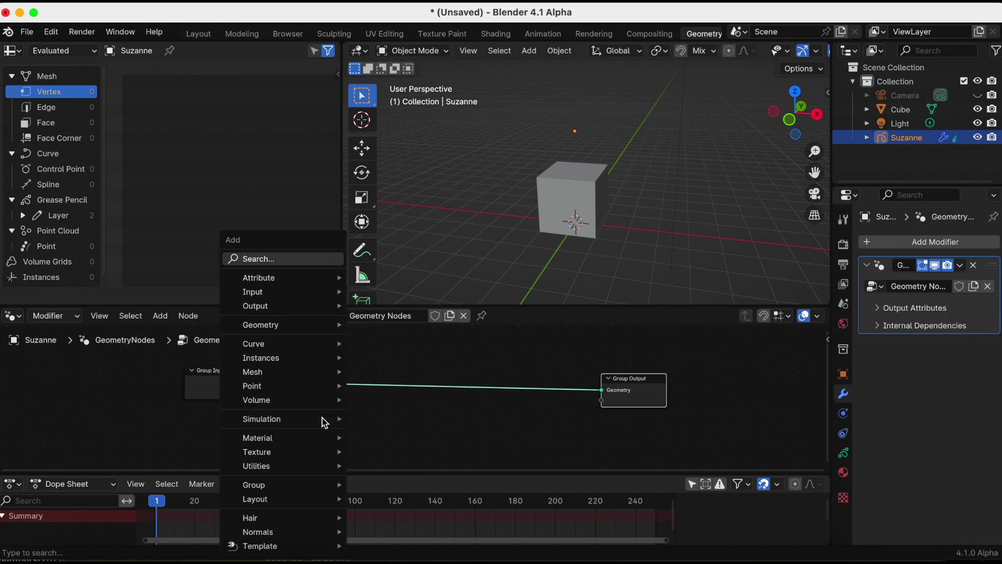
pyautogui.moveTo(325, 423)
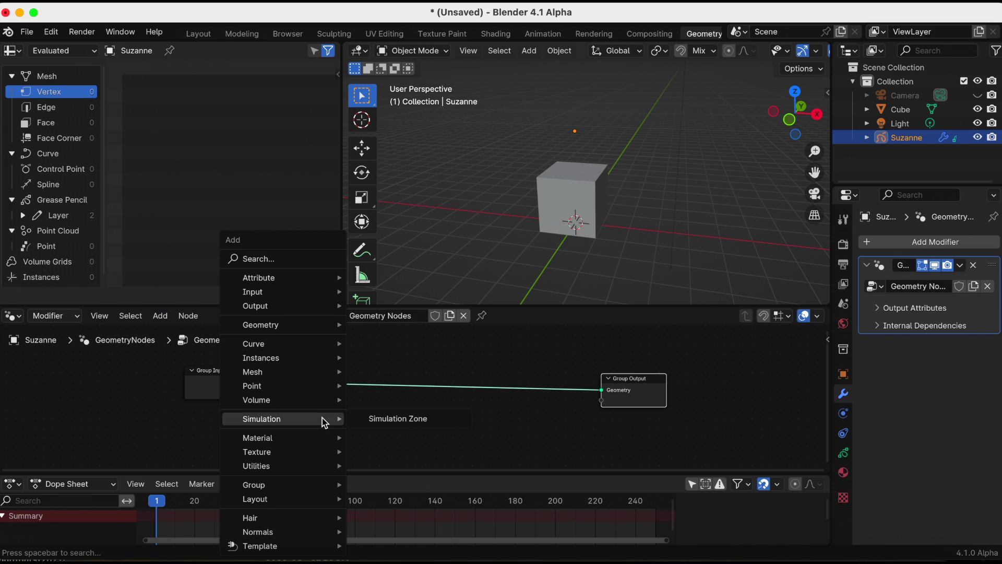
pyautogui.click(270, 258)
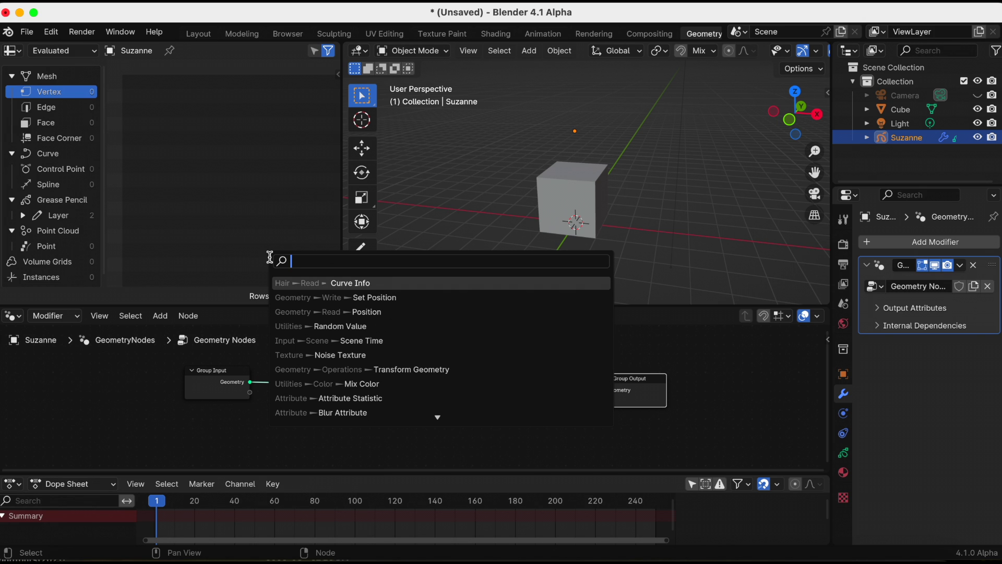
pyautogui.write('po')
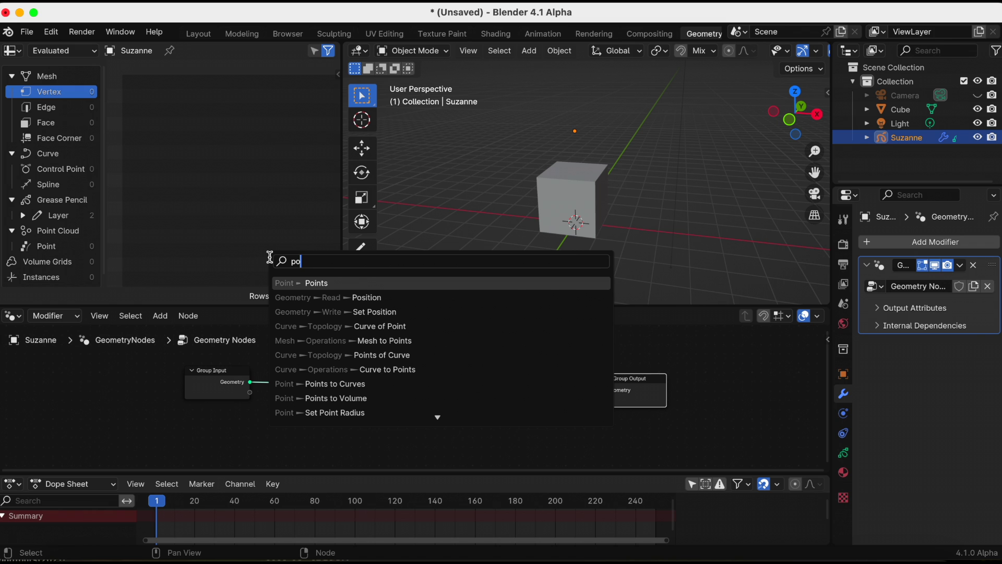
pyautogui.write('sition')
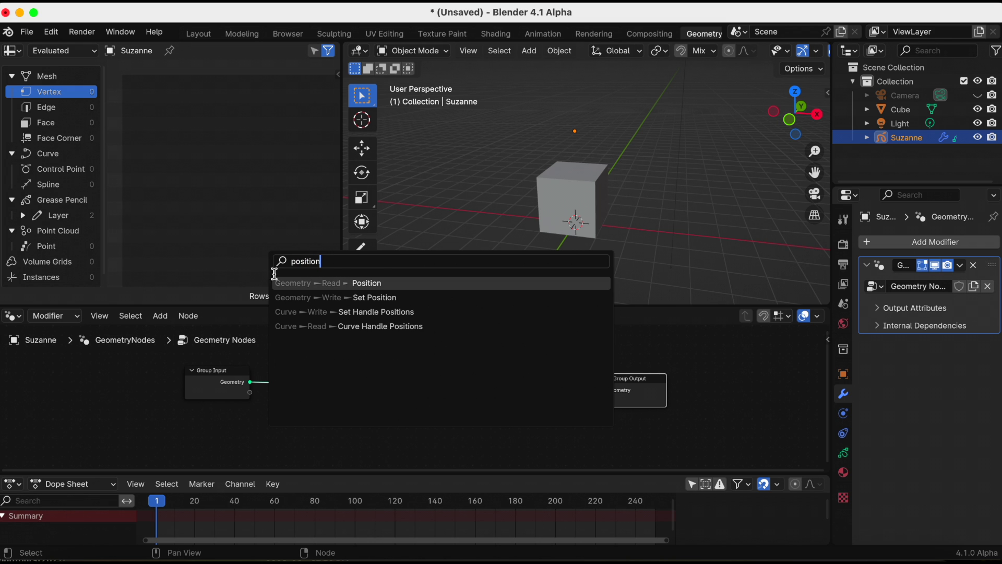
pyautogui.click(300, 297)
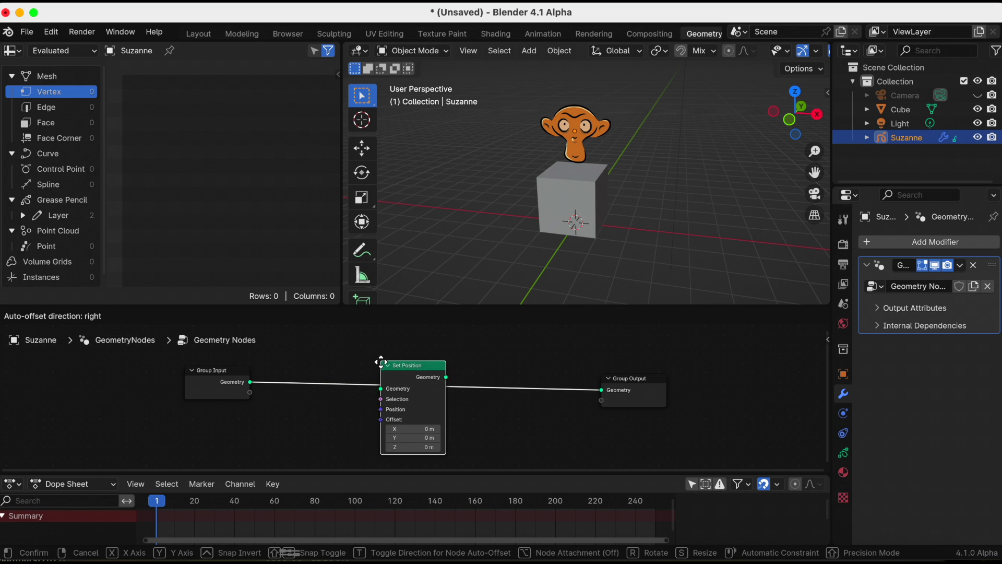
pyautogui.click(398, 369)
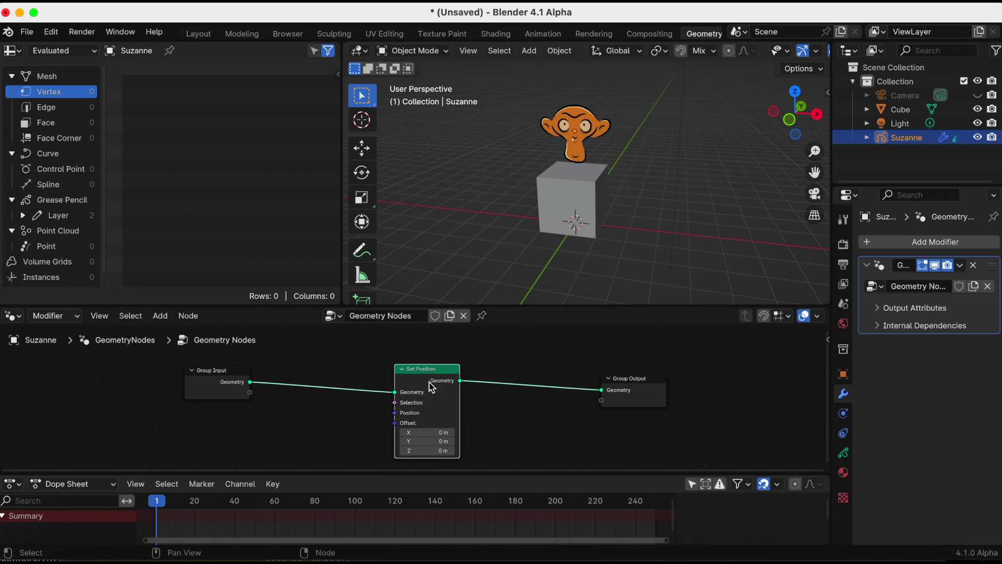
pyautogui.scroll(-1, 467, 416)
pyautogui.scroll(-1, 479, 419)
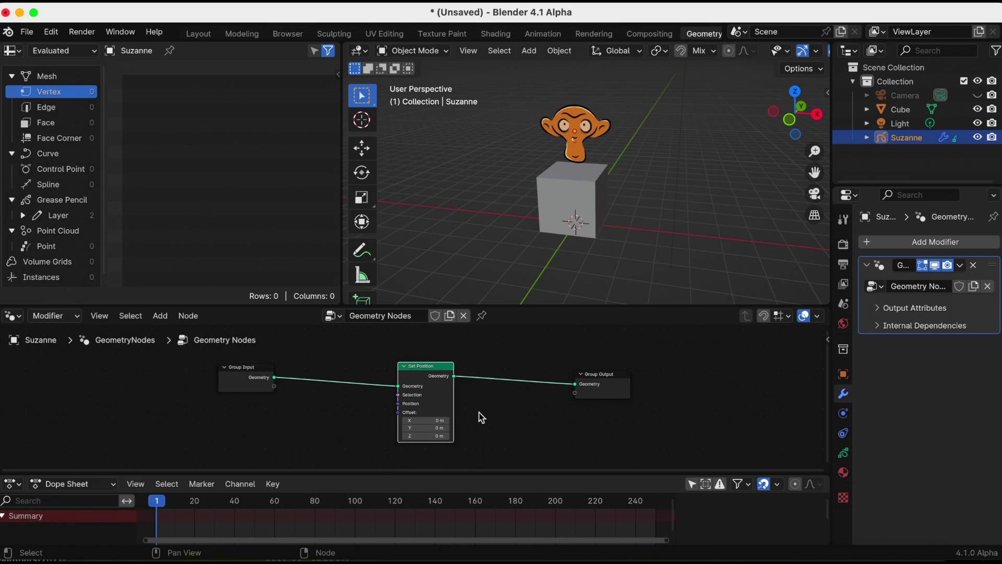
pyautogui.moveTo(479, 413); pyautogui.dragTo(472, 397, button='middle')
# Step: Add a Curve Info node below Set Position via the 'curve' search
pyautogui.hotkey('shift', 'a')
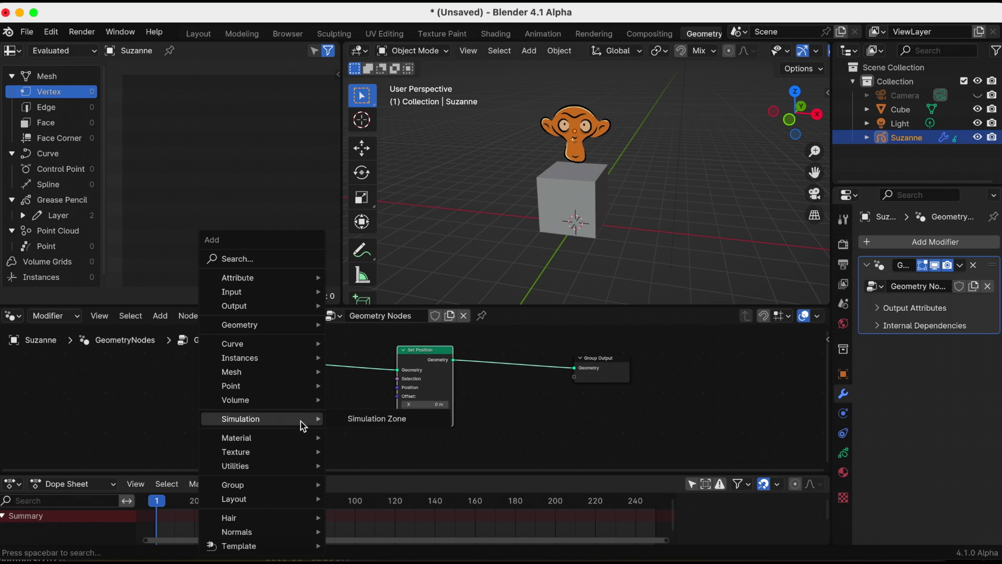
pyautogui.click(277, 259)
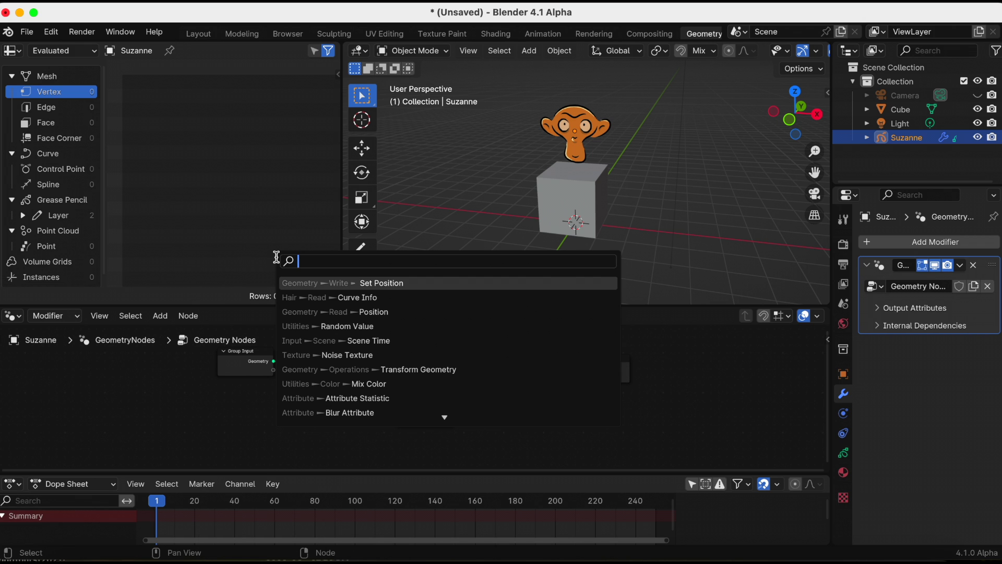
pyautogui.write('cur')
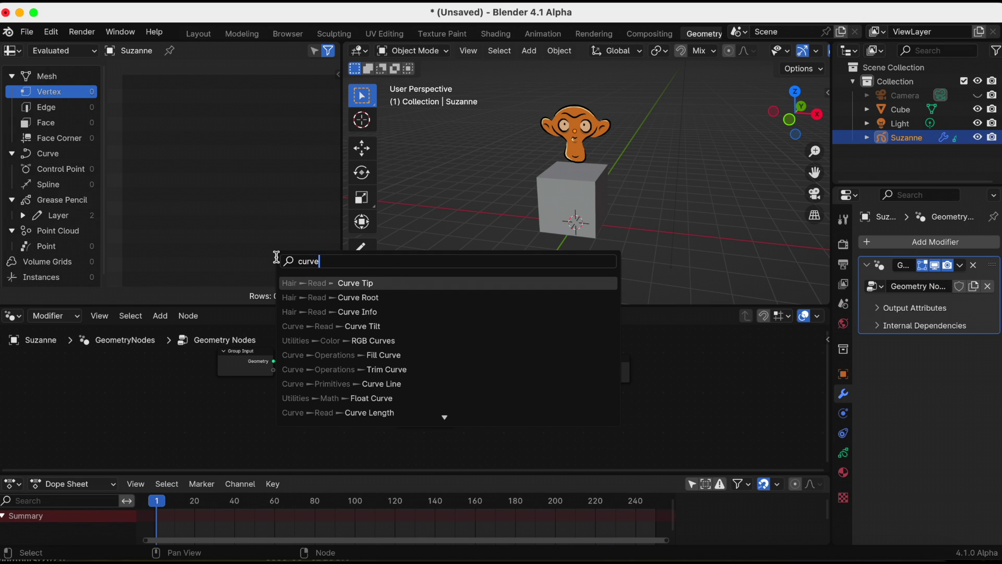
pyautogui.write('ve')
pyautogui.click(400, 312)
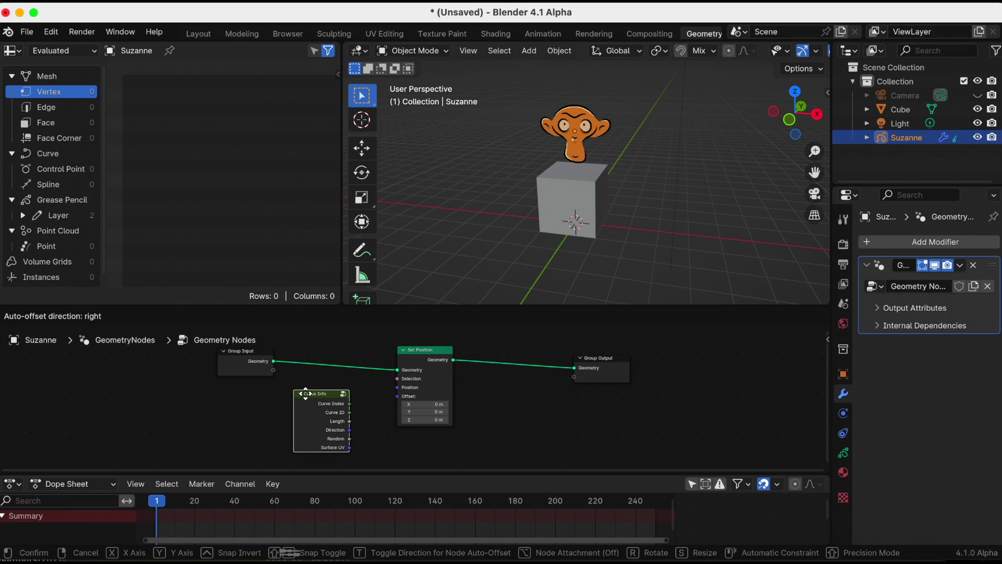
pyautogui.click(306, 400)
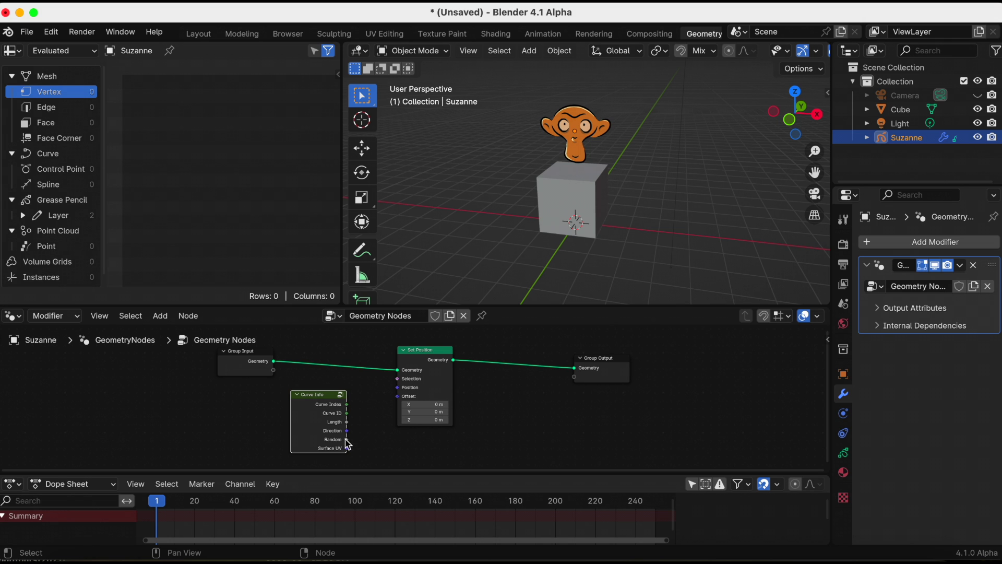
# Step: Link Curve Info's Random output to Set Position's Offset and check the 3D view
pyautogui.moveTo(347, 439); pyautogui.dragTo(399, 400)
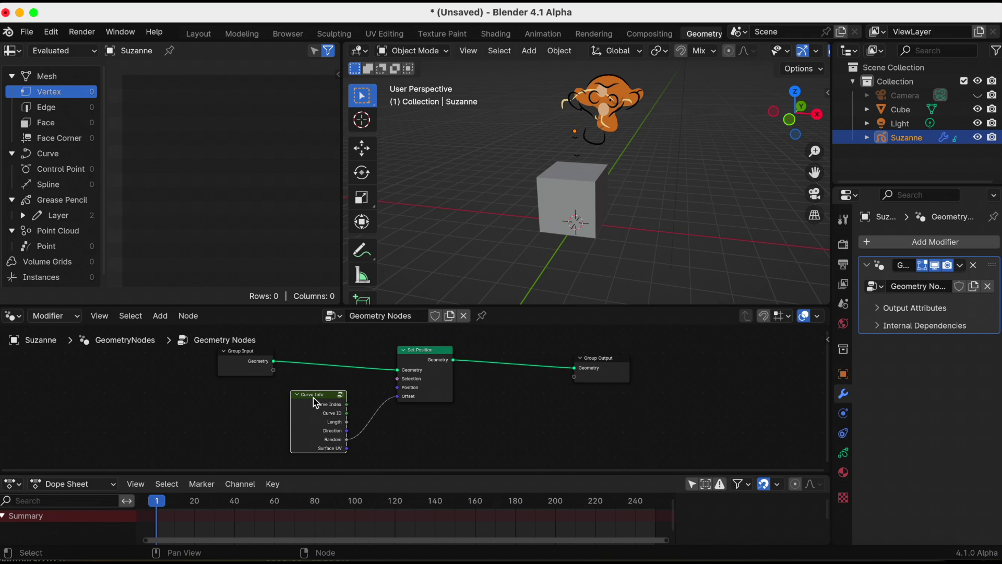
pyautogui.moveTo(305, 405); pyautogui.dragTo(291, 411)
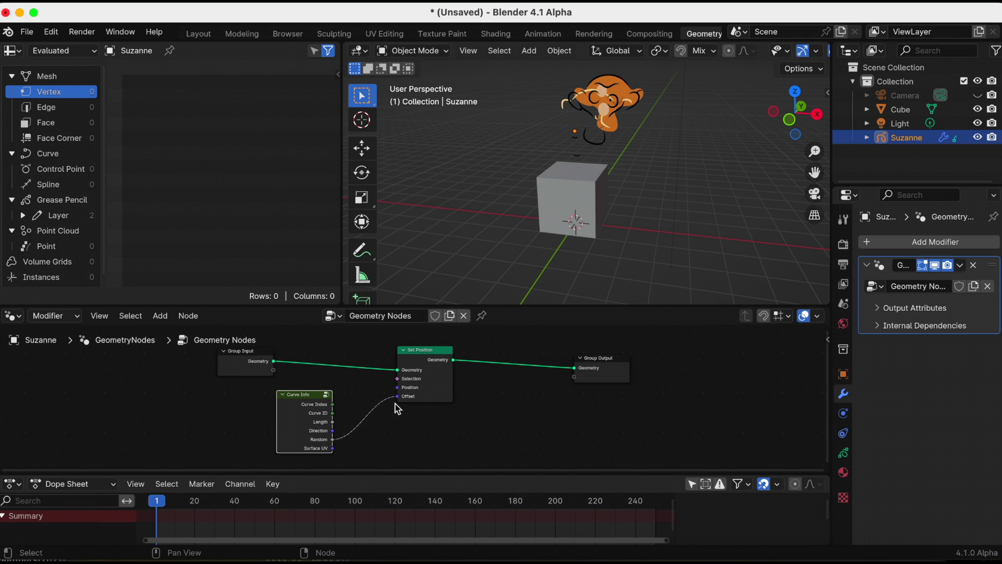
pyautogui.scroll(-1, 404, 403)
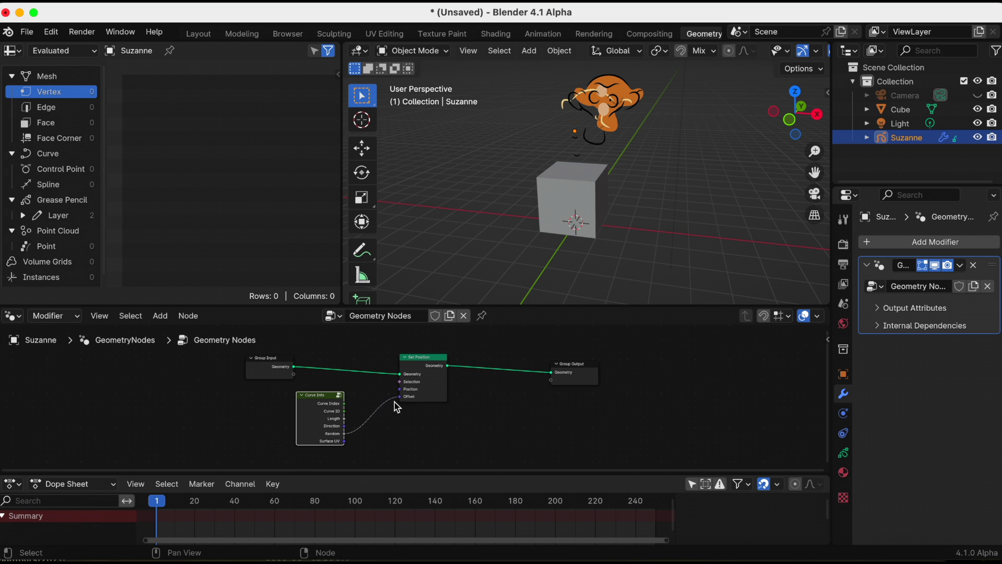
pyautogui.scroll(1, 397, 407)
pyautogui.moveTo(643, 191)
pyautogui.mouseDown(button='middle')
pyautogui.moveTo(731, 150)
pyautogui.moveTo(666, 190)
pyautogui.moveTo(509, 214)
pyautogui.moveTo(593, 211)
pyautogui.moveTo(660, 197)
pyautogui.moveTo(652, 192)
pyautogui.mouseUp(button='middle')
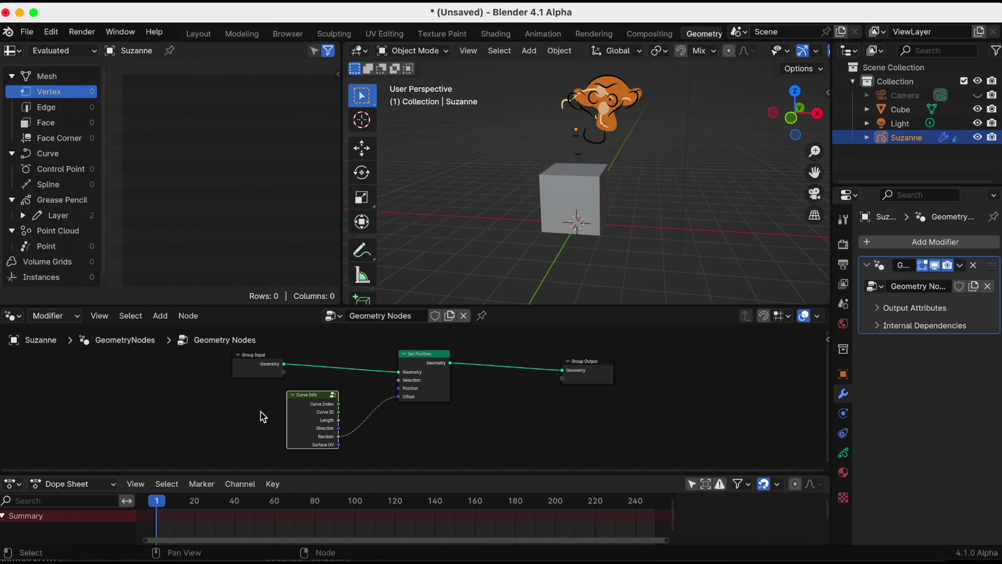
pyautogui.click(261, 415)
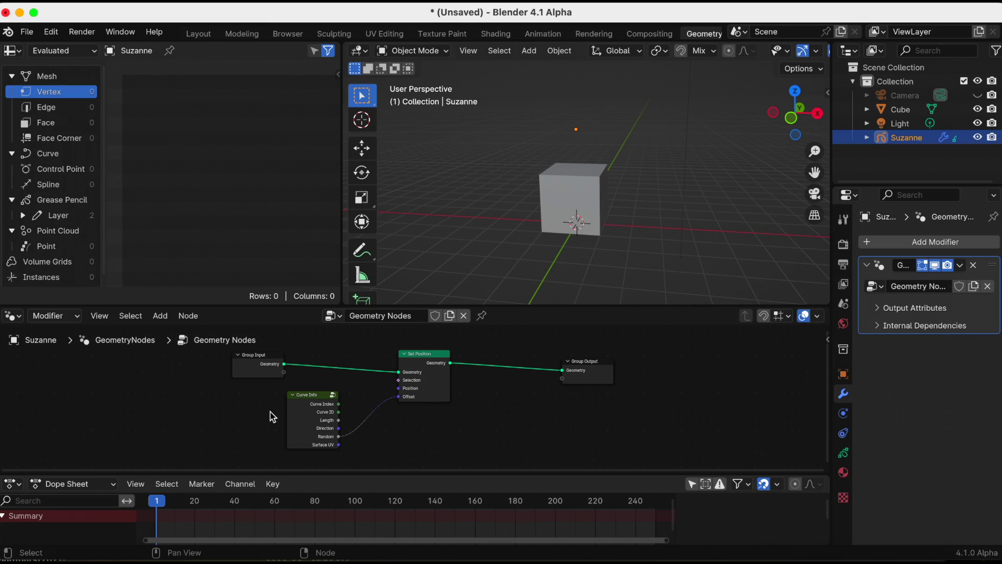
# Step: Delete Curve Info and add a Random Value node left of Set Position
pyautogui.click(317, 418)
pyautogui.press('x')
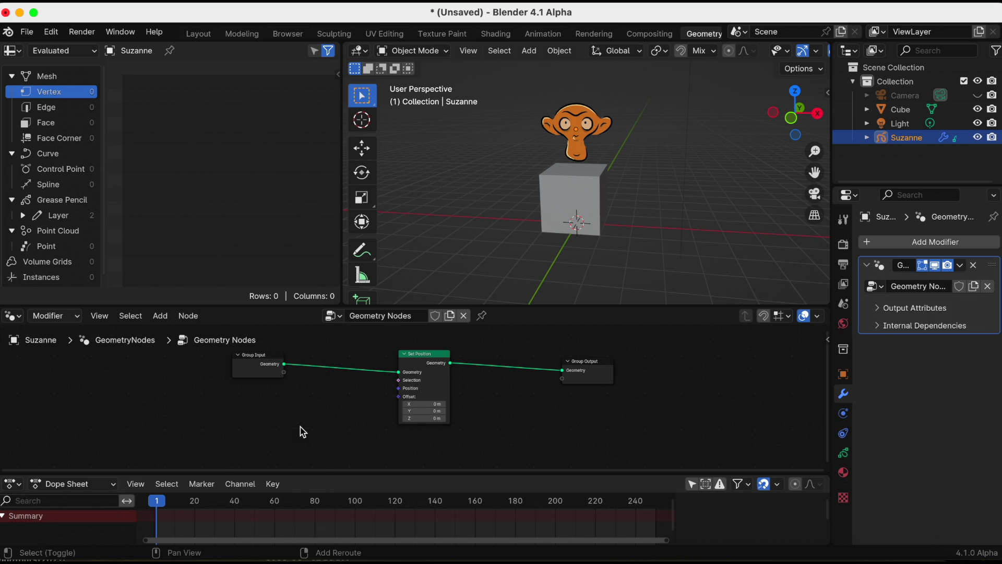
pyautogui.hotkey('shift', 'a')
pyautogui.click(255, 260)
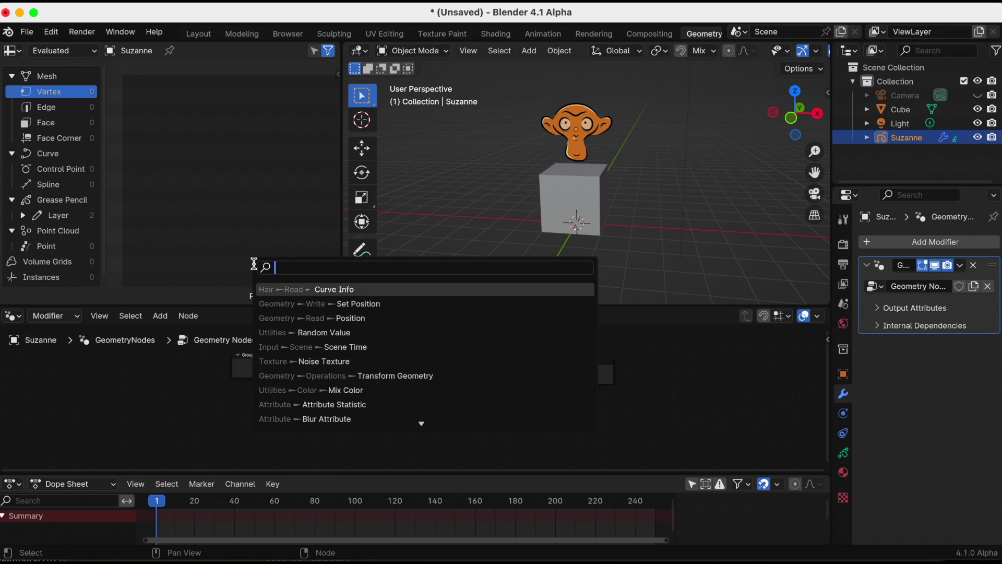
pyautogui.write('random')
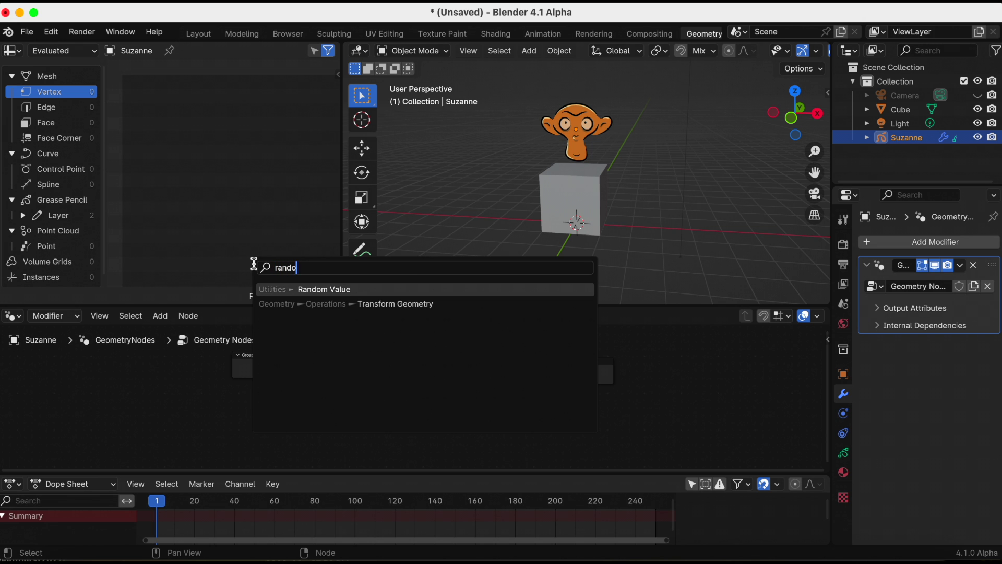
pyautogui.click(318, 290)
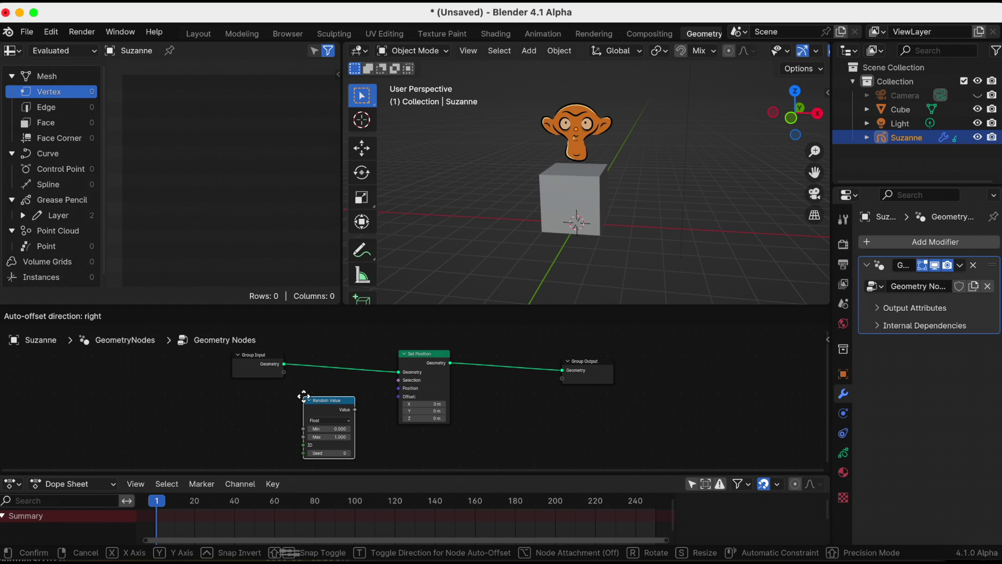
pyautogui.click(287, 398)
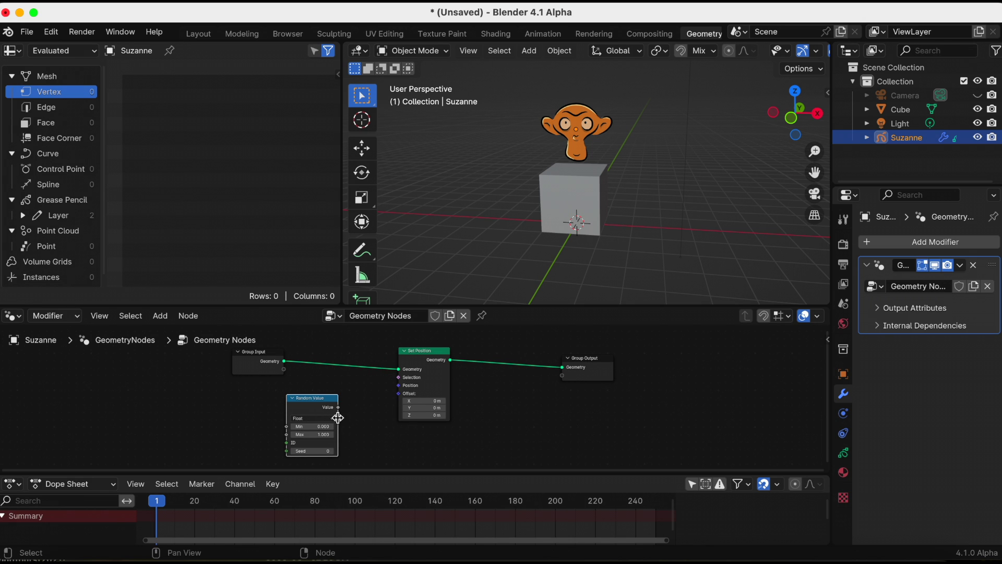
# Step: Connect Random Value to Offset, keep Float type, and drag Min below zero
pyautogui.moveTo(340, 407); pyautogui.dragTo(399, 395)
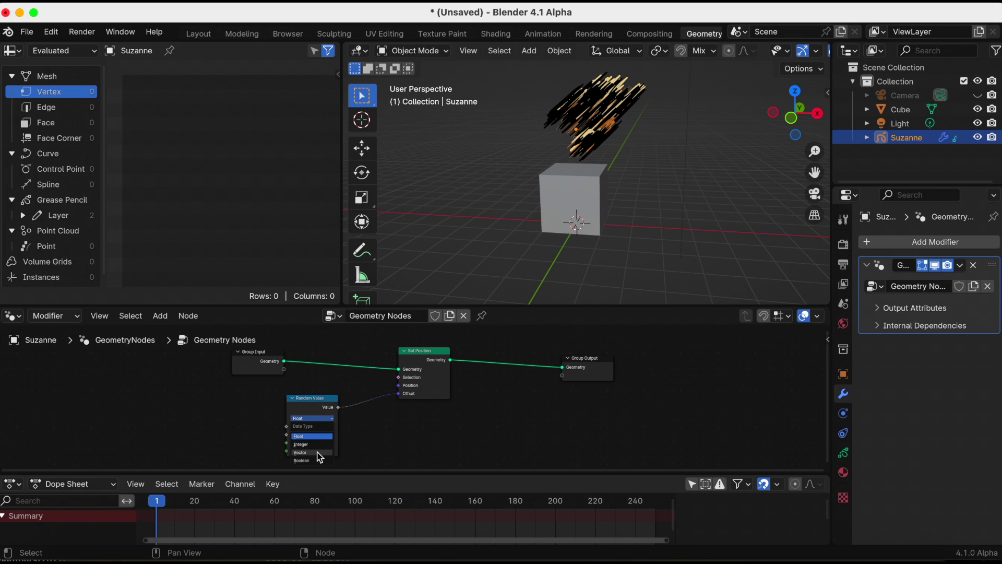
pyautogui.click(319, 453)
pyautogui.click(315, 418)
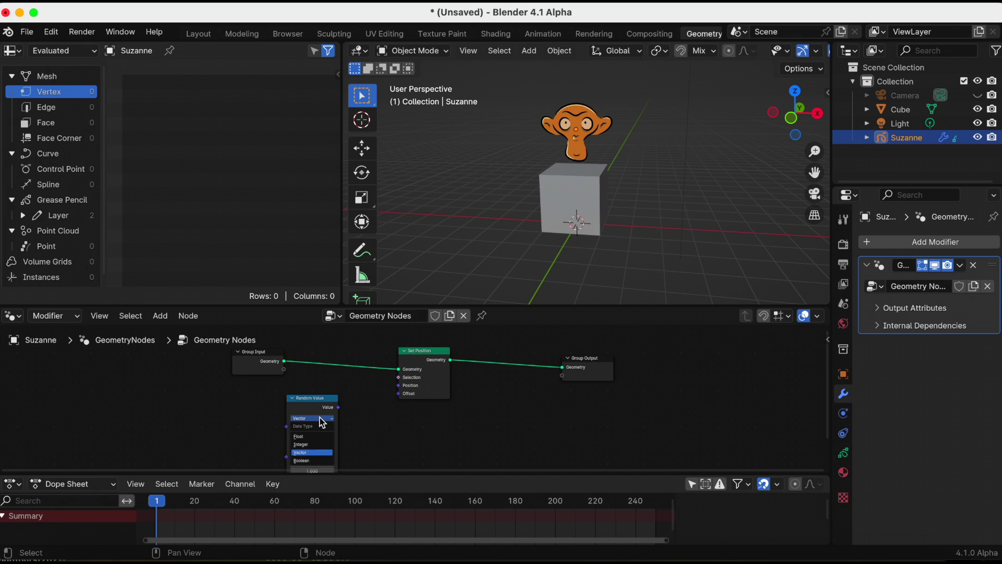
pyautogui.click(320, 437)
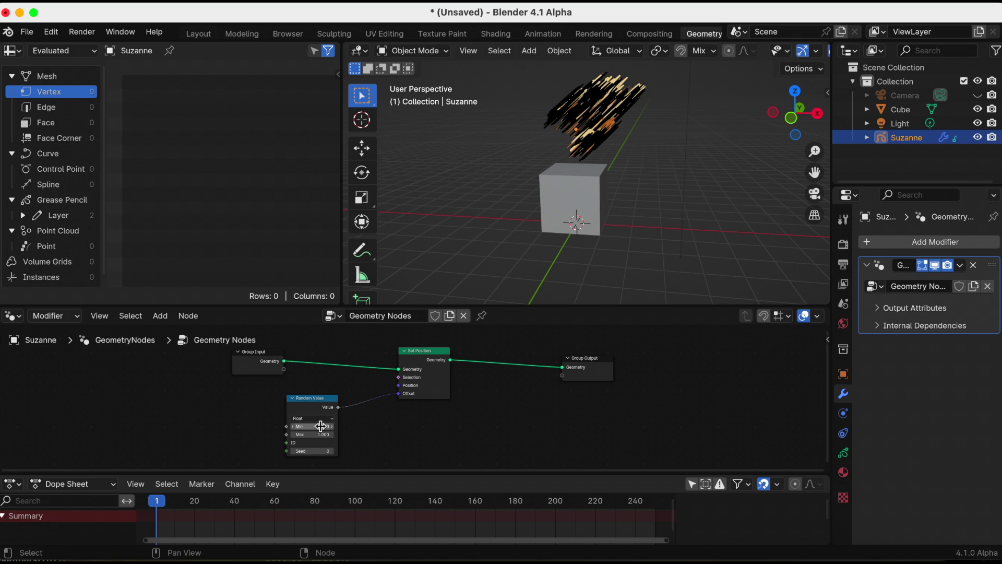
pyautogui.moveTo(316, 427)
pyautogui.mouseDown()
pyautogui.moveTo(292, 427)
pyautogui.moveTo(375, 434)
pyautogui.moveTo(302, 434)
pyautogui.moveTo(329, 434)
pyautogui.moveTo(315, 434)
pyautogui.mouseUp()
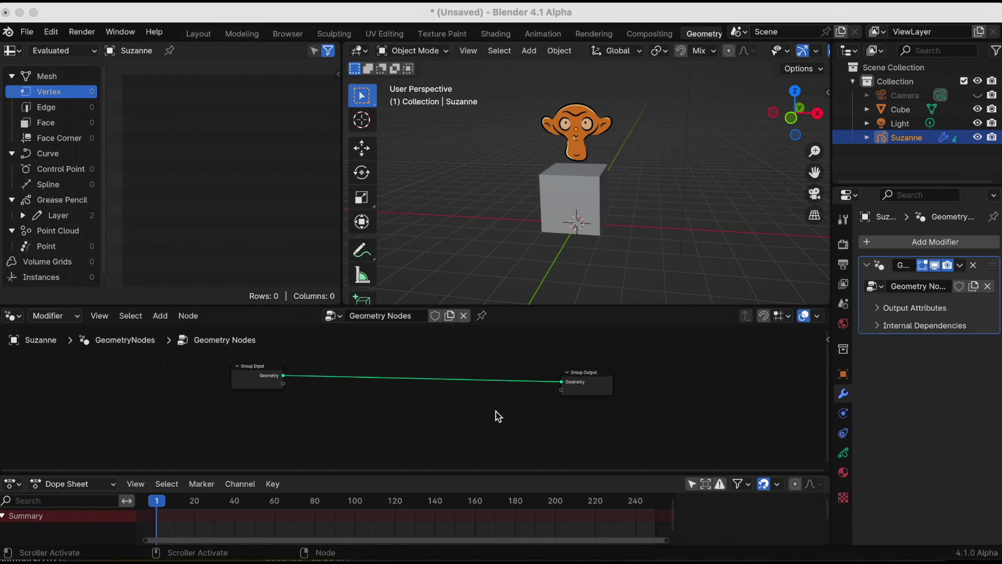
# Step: Insert a Transform Geometry node on the Group Input–Group Output link
pyautogui.click(499, 418)
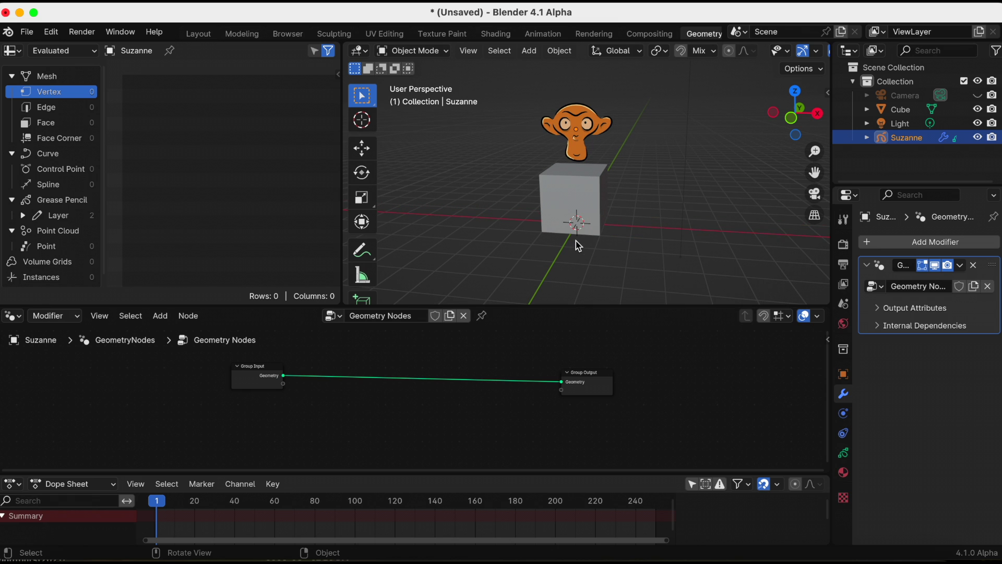
pyautogui.hotkey('shift', 'a')
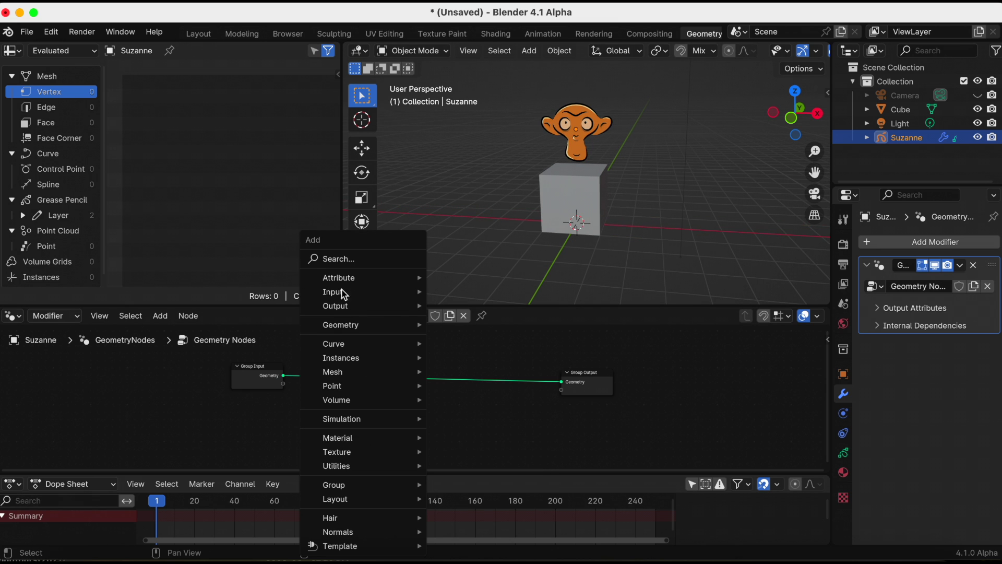
pyautogui.click(349, 255)
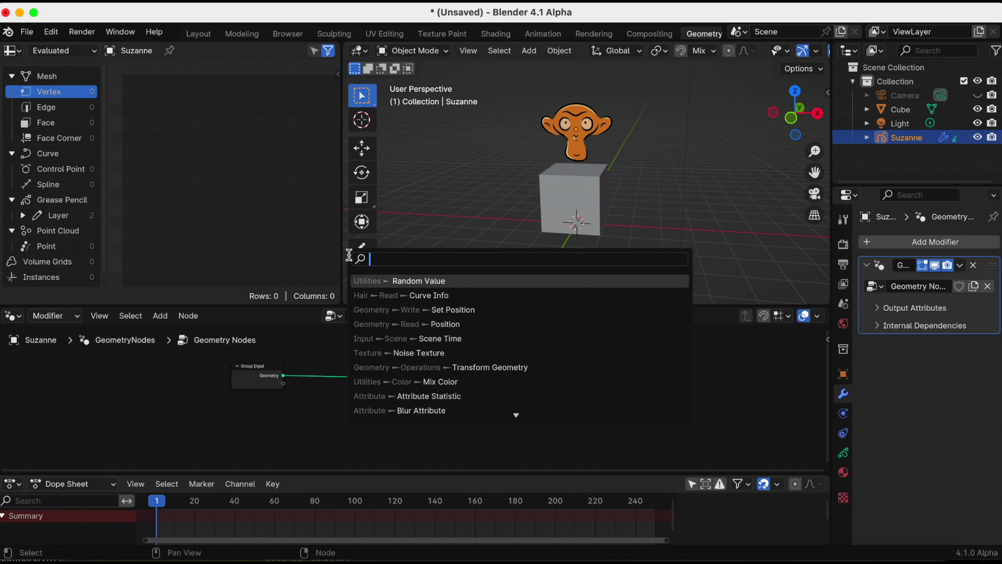
pyautogui.write('trans')
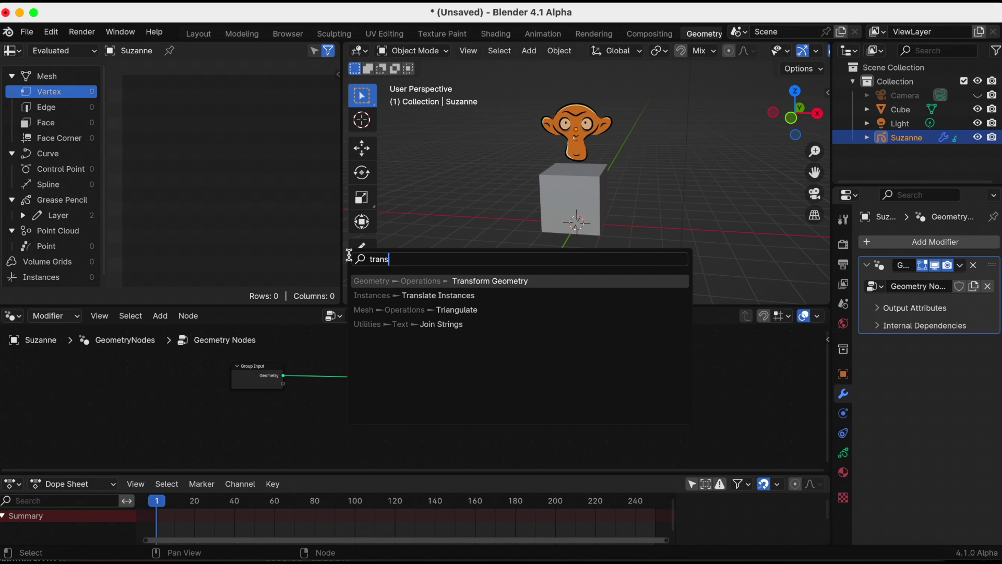
pyautogui.click(431, 280)
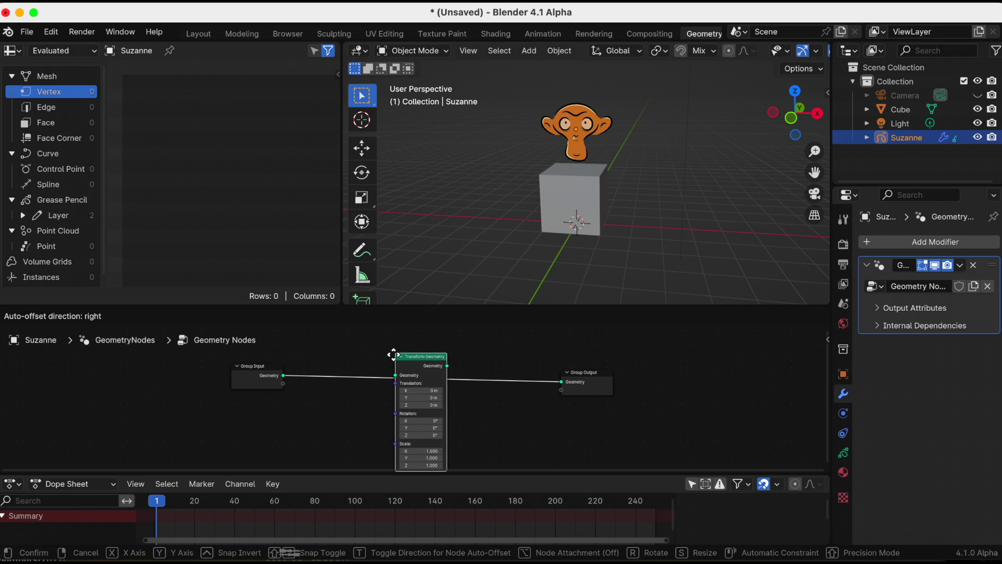
pyautogui.click(360, 358)
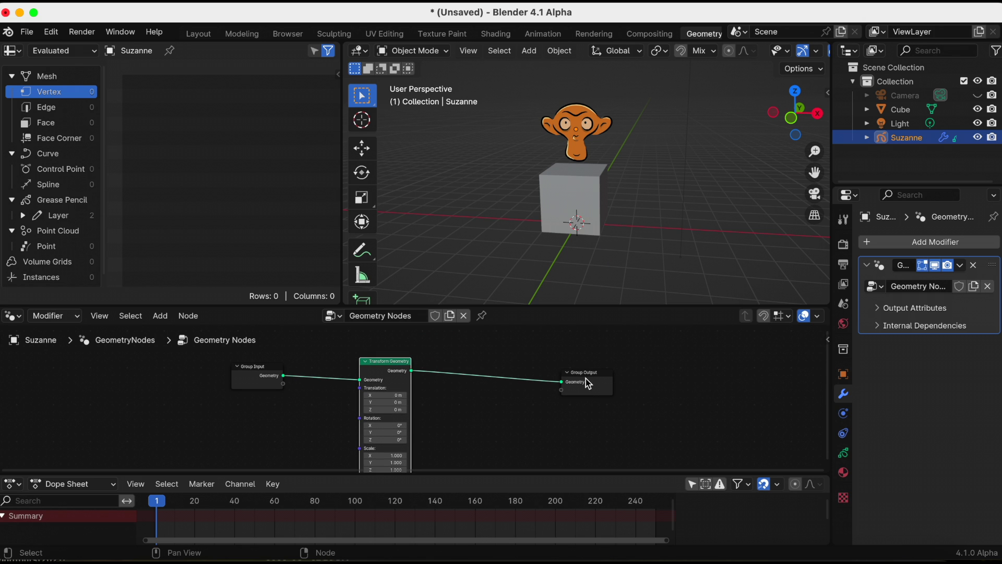
# Step: Shift Group Output right, recenter the node view, and start a node search
pyautogui.moveTo(586, 380); pyautogui.dragTo(614, 385)
pyautogui.scroll(-1, 605, 389)
pyautogui.scroll(1, 598, 390)
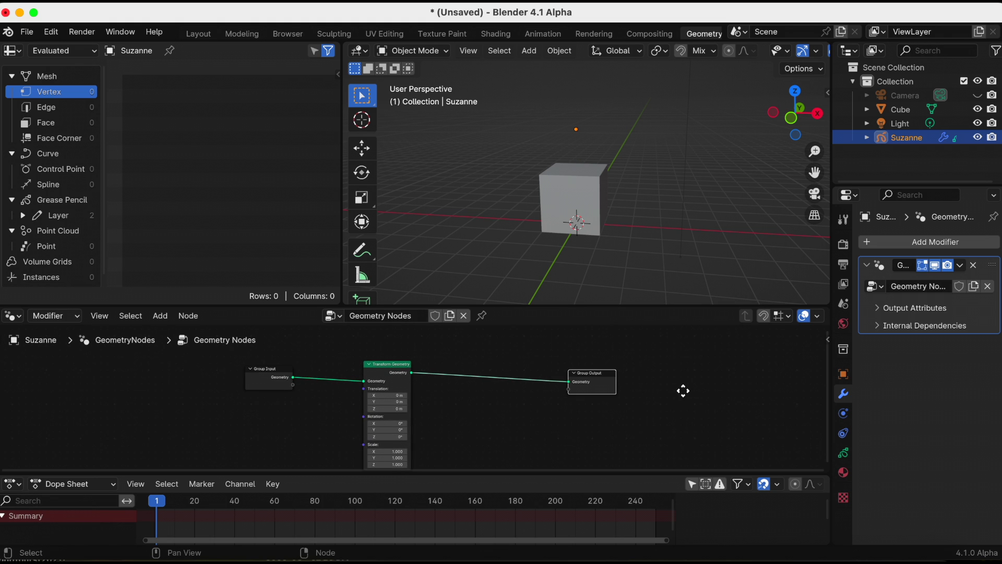
pyautogui.moveTo(682, 391); pyautogui.dragTo(686, 374, button='middle')
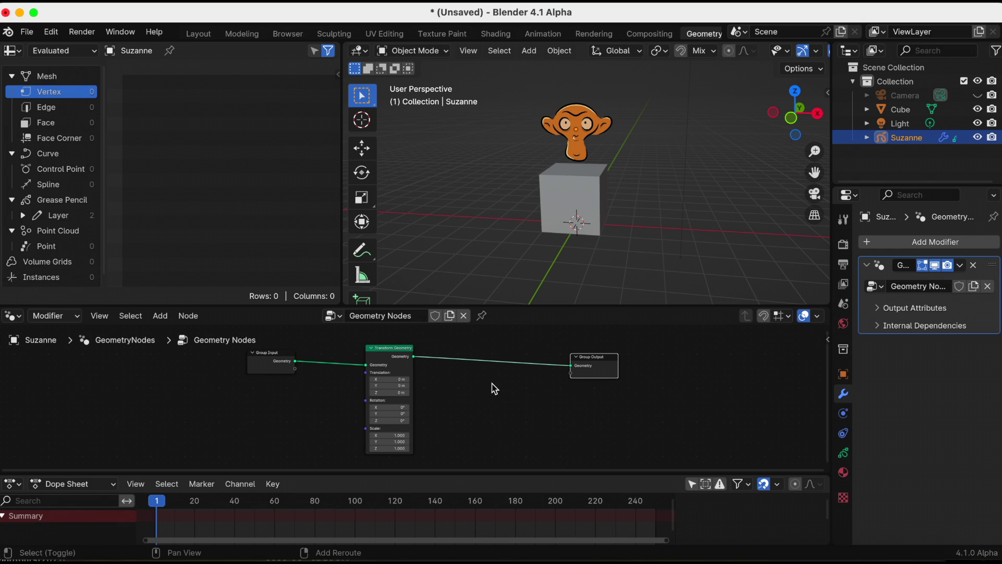
pyautogui.hotkey('shift', 'a')
pyautogui.click(434, 258)
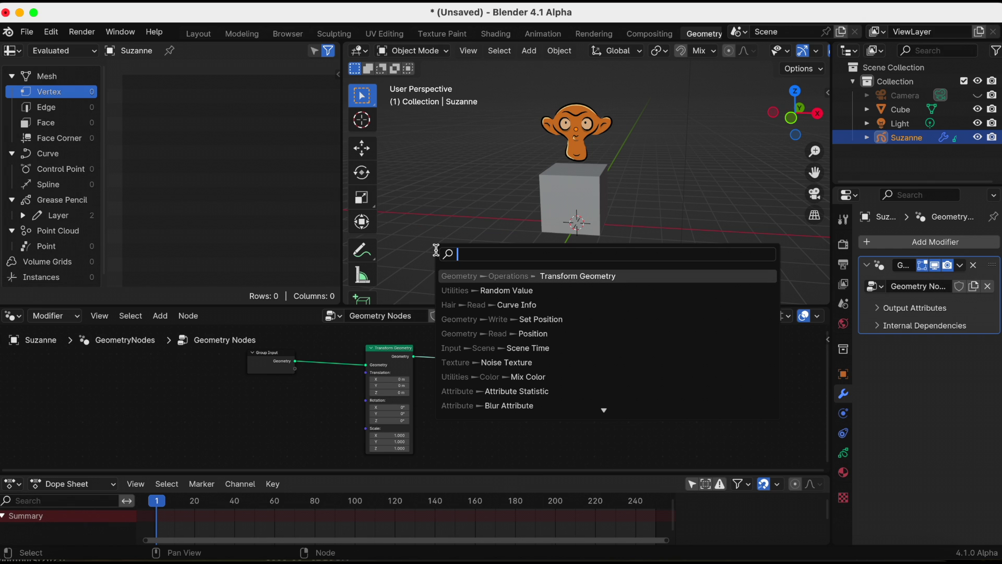
# Step: Search 'set positi' and drop a Set Position node after Transform Geometry
pyautogui.write('se')
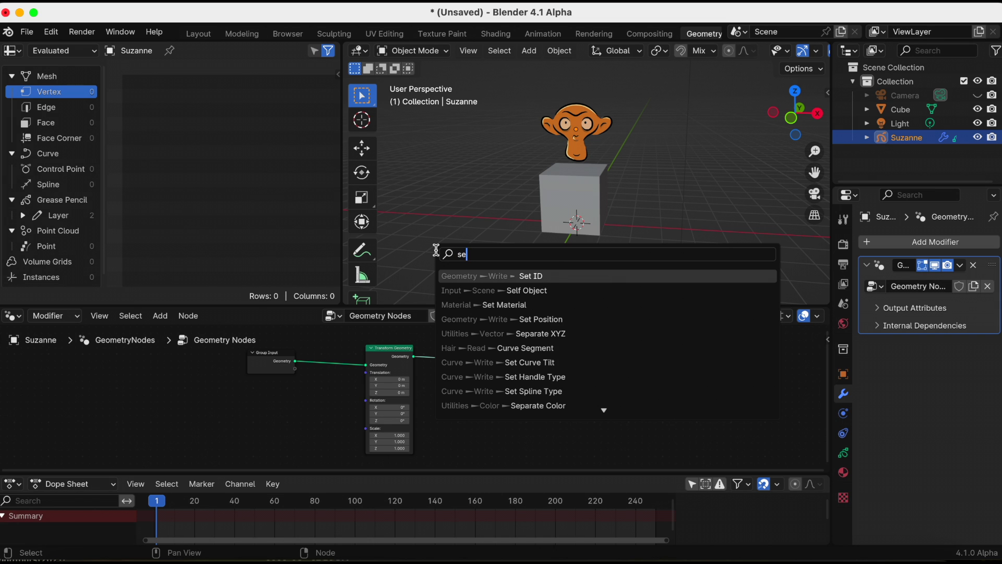
pyautogui.write('t posit')
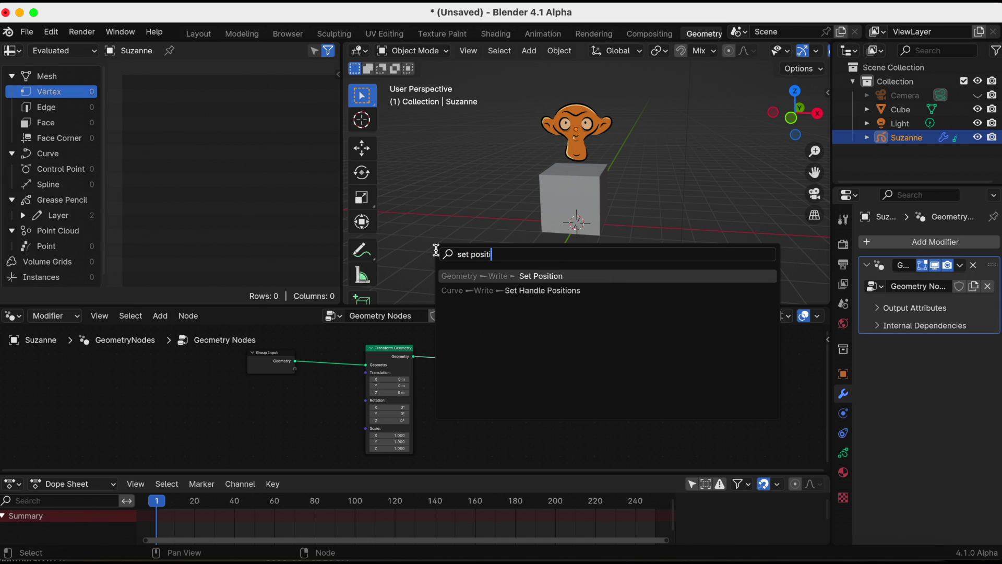
pyautogui.write('i')
pyautogui.click(475, 276)
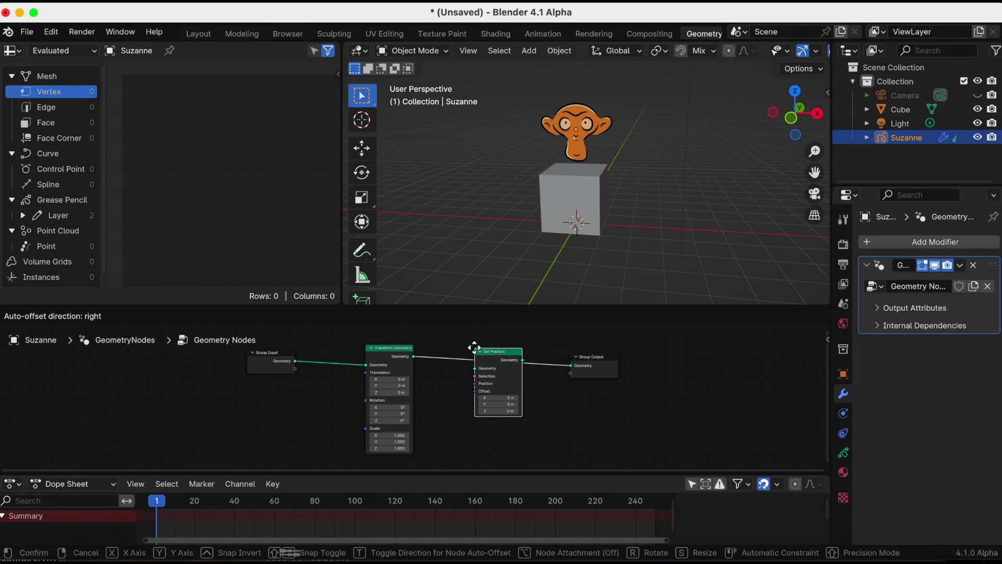
pyautogui.click(475, 356)
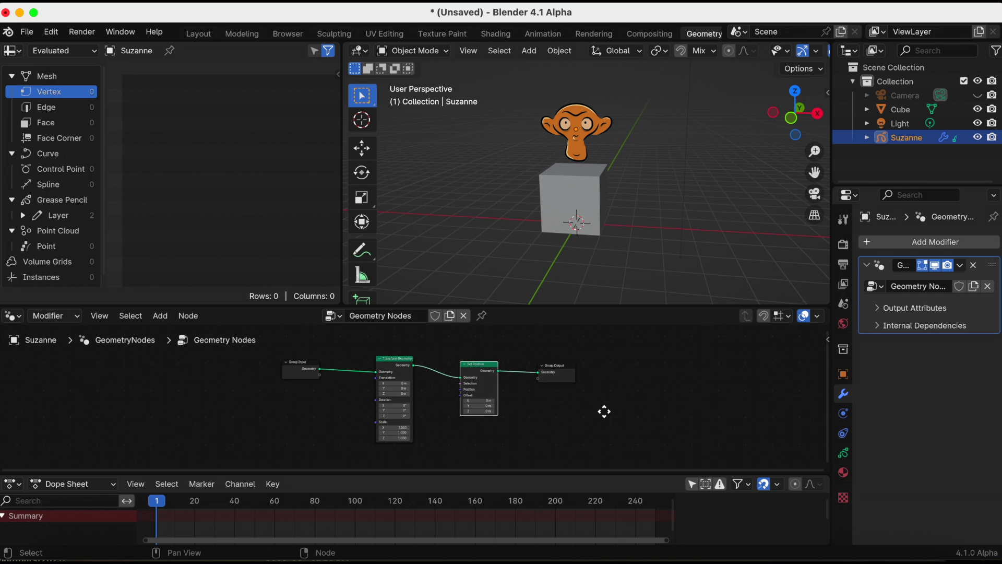
pyautogui.scroll(-1, 603, 412)
# Step: Add a Noise Texture node below Transform Geometry
pyautogui.hotkey('shift', 'a')
pyautogui.click(231, 264)
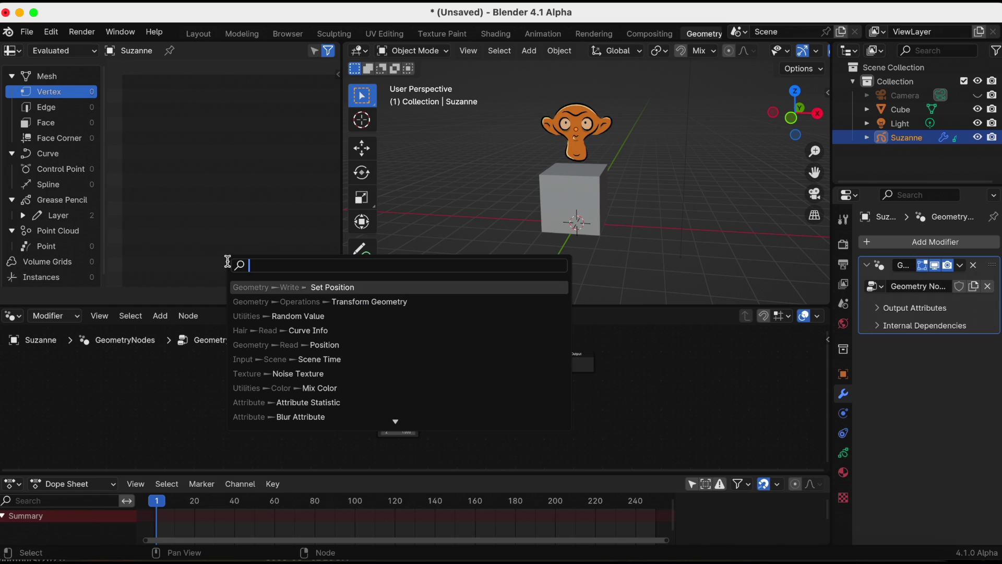
pyautogui.write('noise')
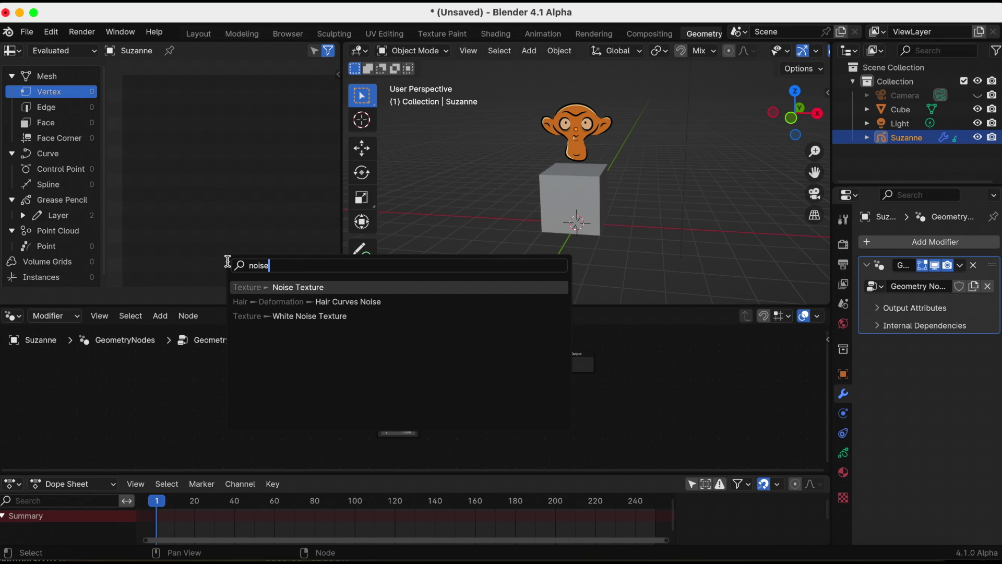
pyautogui.click(276, 292)
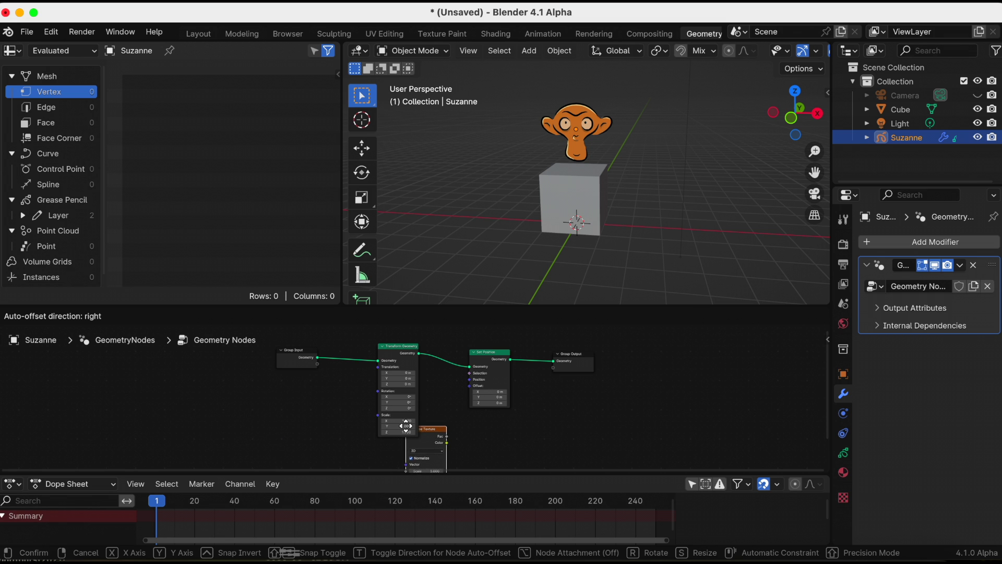
pyautogui.click(431, 428)
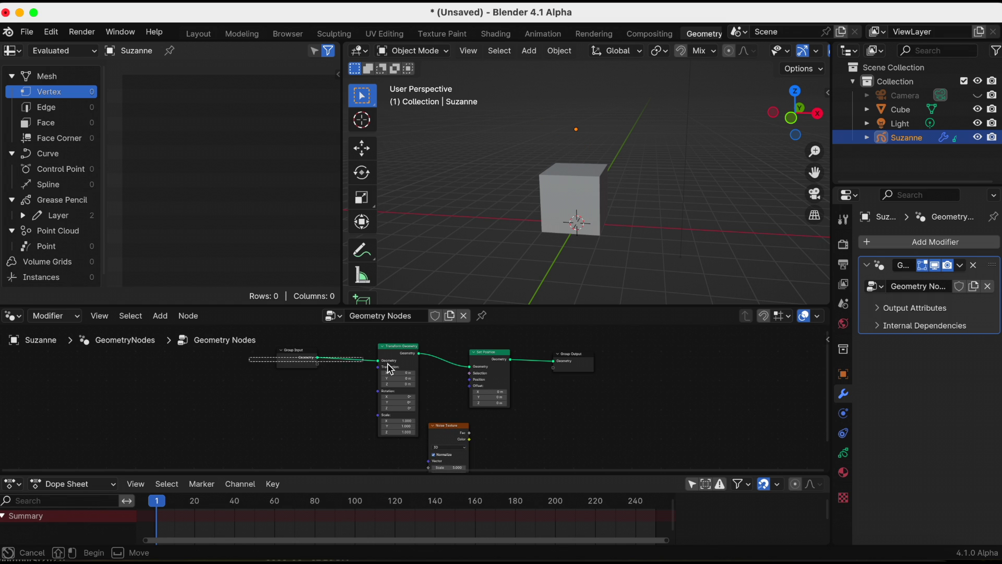
# Step: Move Group Input and Transform Geometry further left
pyautogui.moveTo(300, 384); pyautogui.dragTo(399, 365)
pyautogui.press('g')
pyautogui.click(360, 373)
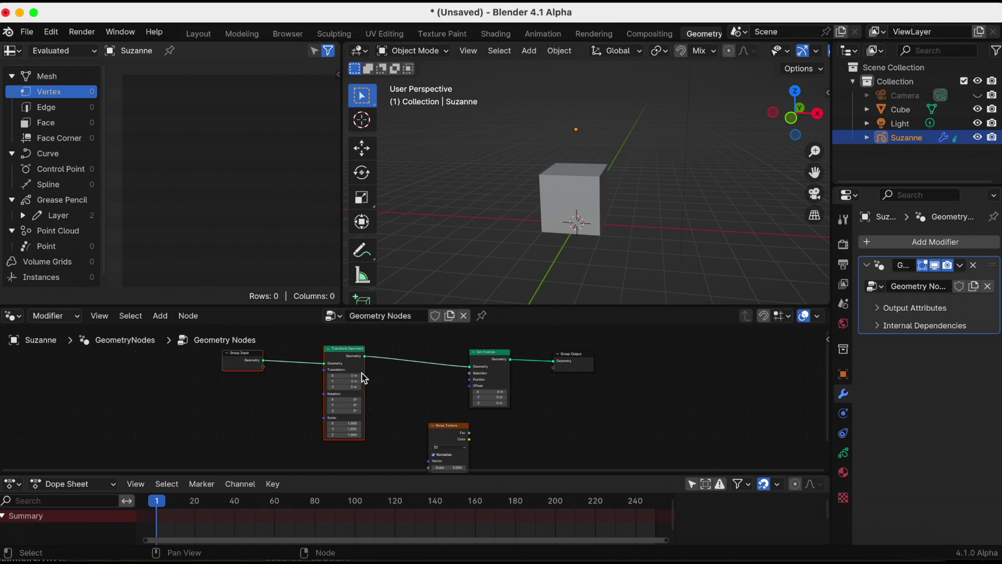
# Step: Link Noise Texture Color to Set Position's Offset and view the distorted Suzanne
pyautogui.scroll(5, 496, 433)
pyautogui.moveTo(590, 431); pyautogui.dragTo(497, 433, button='middle')
pyautogui.scroll(1, 497, 433)
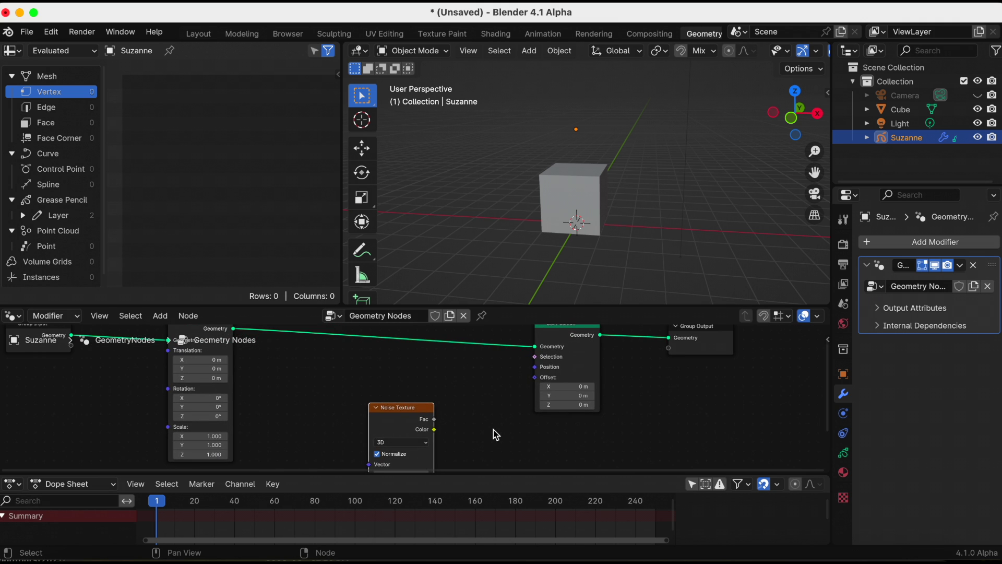
pyautogui.moveTo(408, 432); pyautogui.dragTo(535, 378)
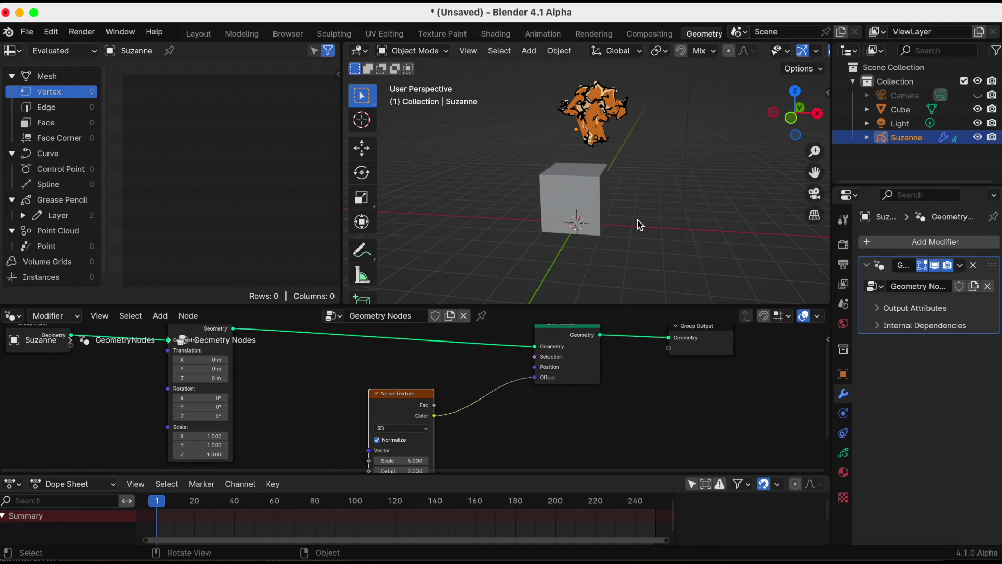
pyautogui.moveTo(814, 172); pyautogui.dragTo(617, 225)
pyautogui.scroll(-2, 355, 433)
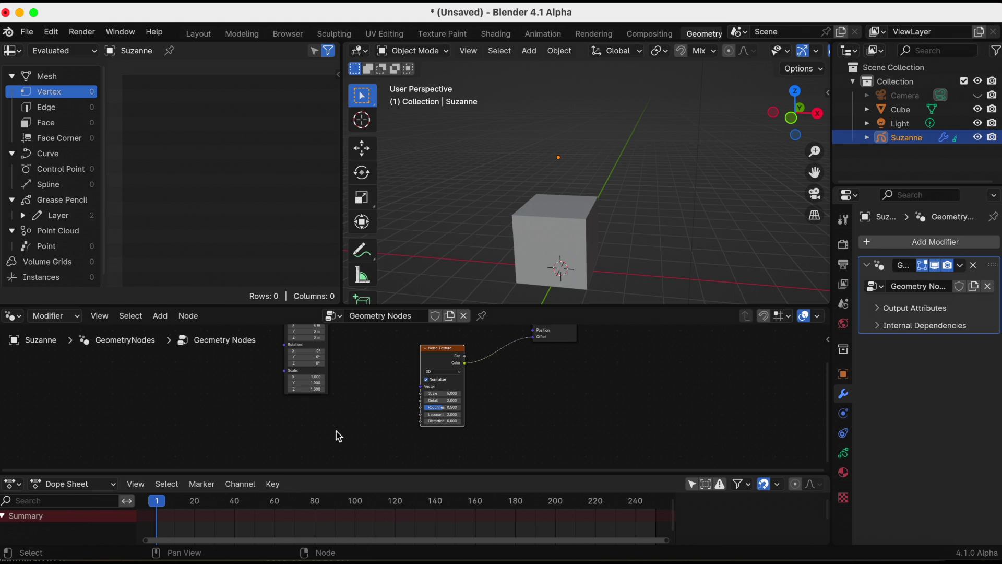
# Step: Add a Scene Time node below the Noise Texture and move the two nodes closer together
pyautogui.hotkey('shift', 'a')
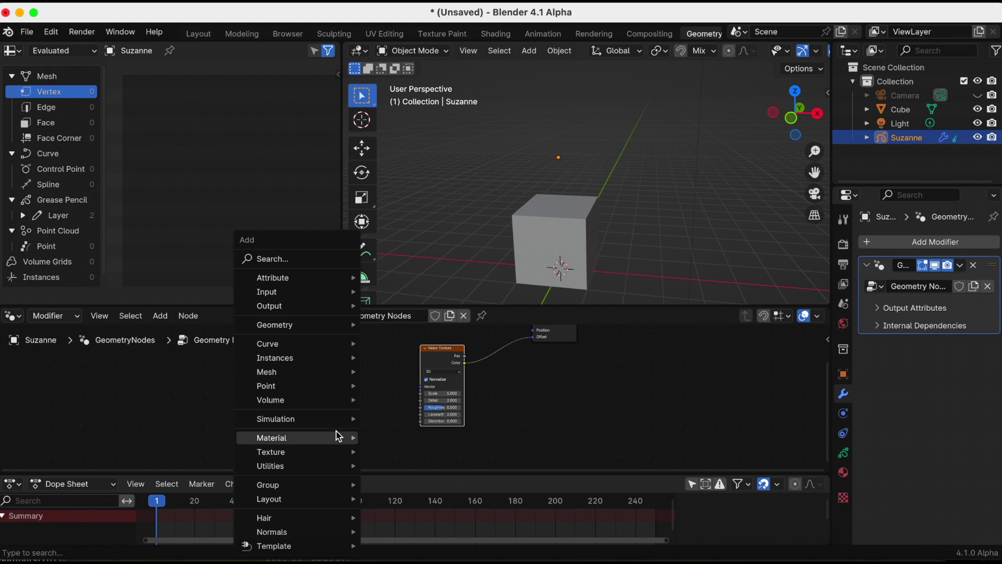
pyautogui.click(278, 258)
pyautogui.write('scene')
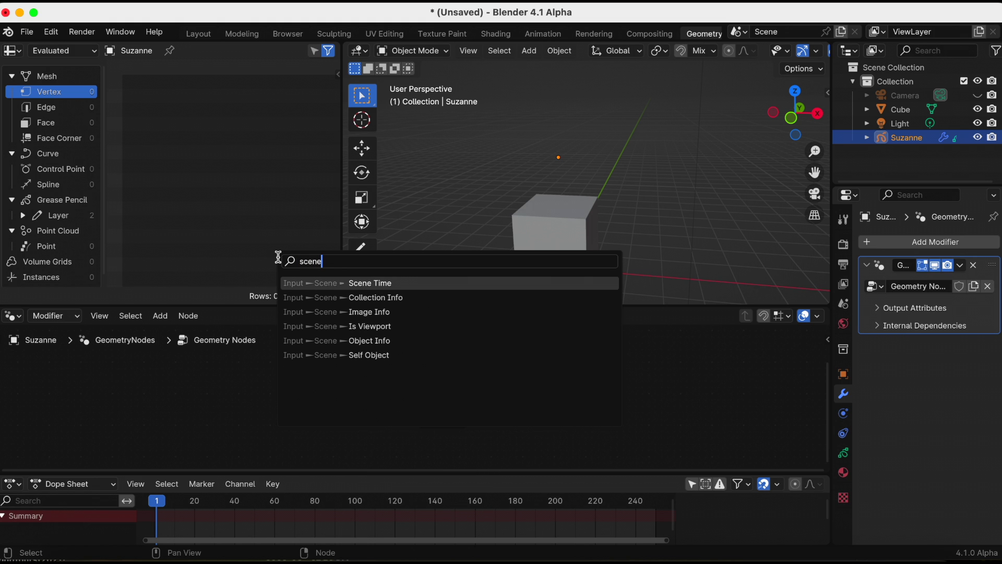
pyautogui.click(364, 283)
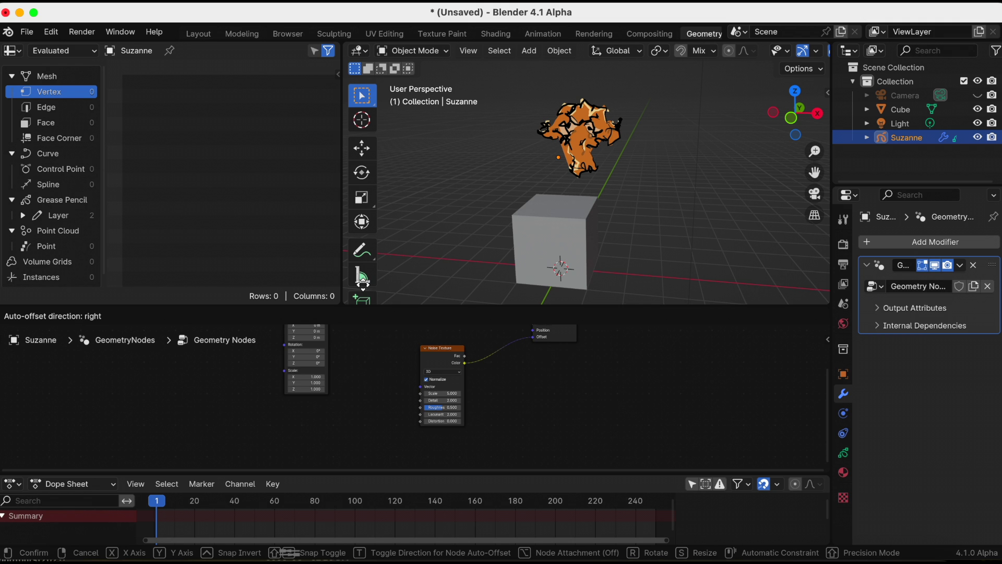
pyautogui.click(346, 432)
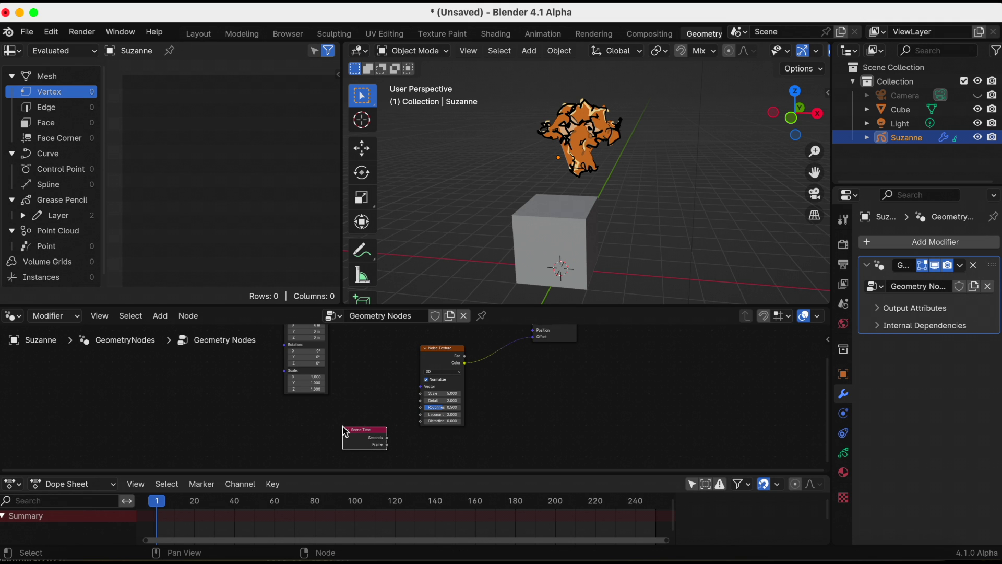
pyautogui.scroll(3, 533, 429)
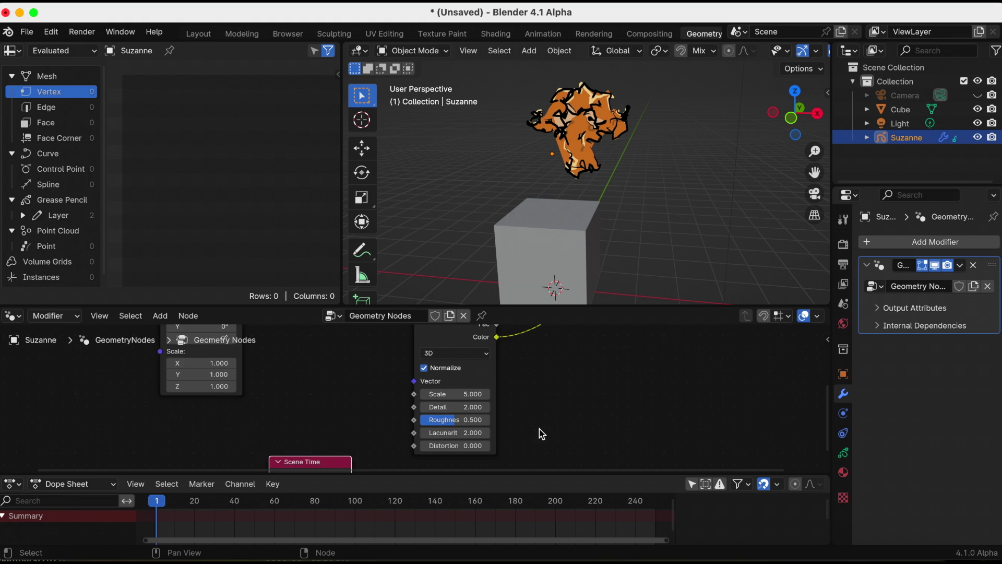
pyautogui.moveTo(539, 431); pyautogui.dragTo(554, 402, button='middle')
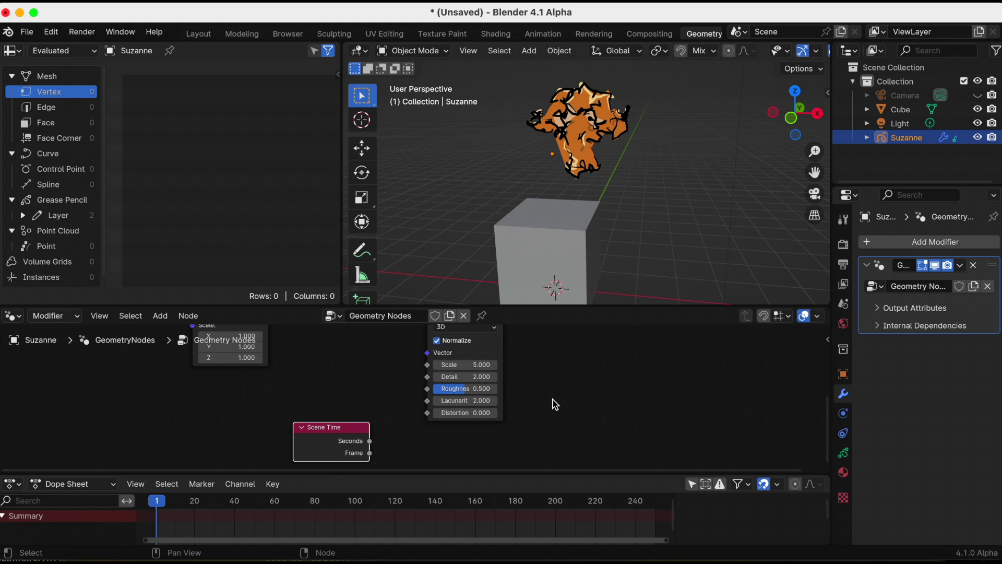
# Step: Connect Scene Time Seconds to the Noise Texture Scale input
pyautogui.moveTo(370, 442); pyautogui.dragTo(391, 439)
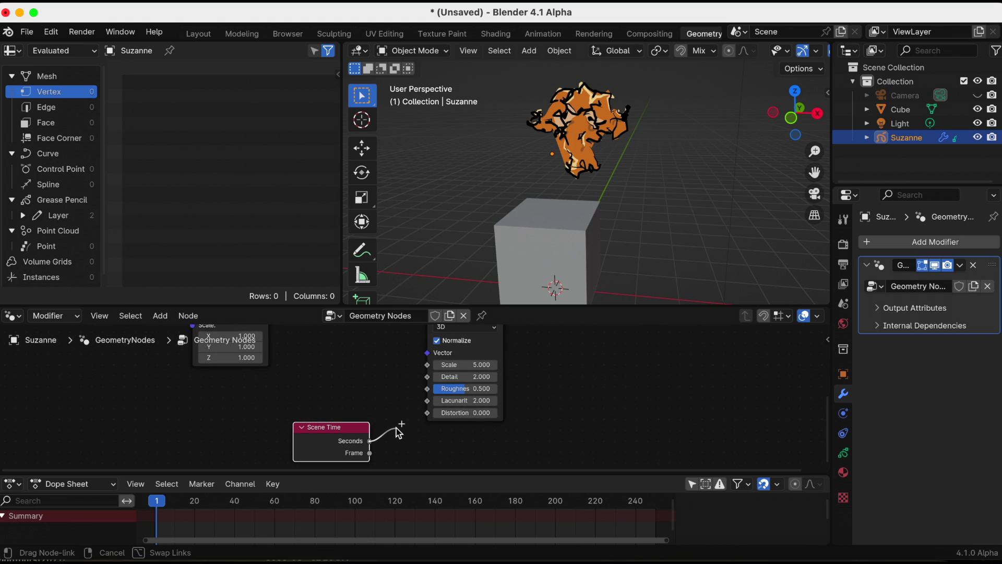
pyautogui.moveTo(403, 431); pyautogui.dragTo(427, 365)
pyautogui.scroll(-2, 577, 390)
pyautogui.scroll(-3, 575, 387)
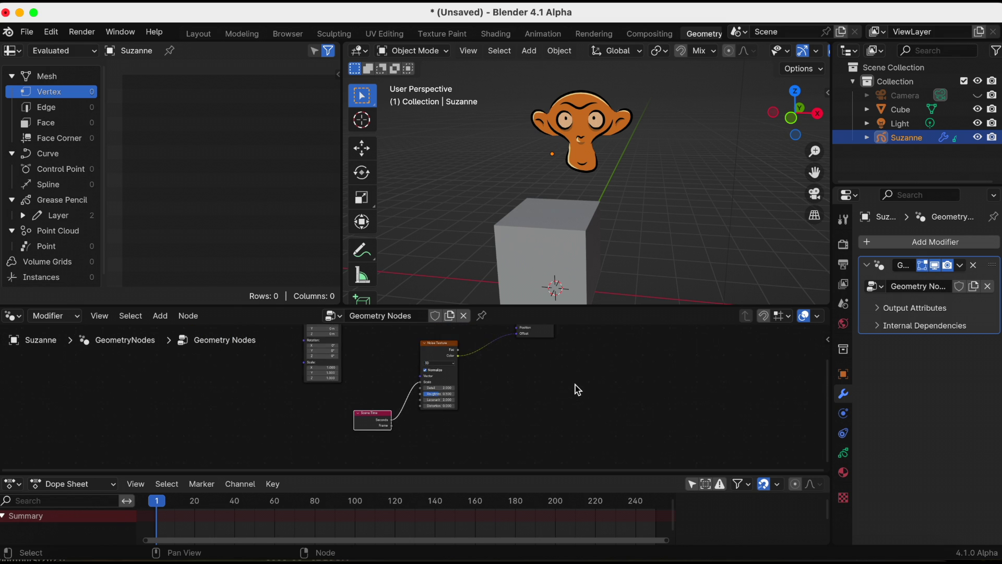
pyautogui.moveTo(574, 387); pyautogui.dragTo(568, 421, button='middle')
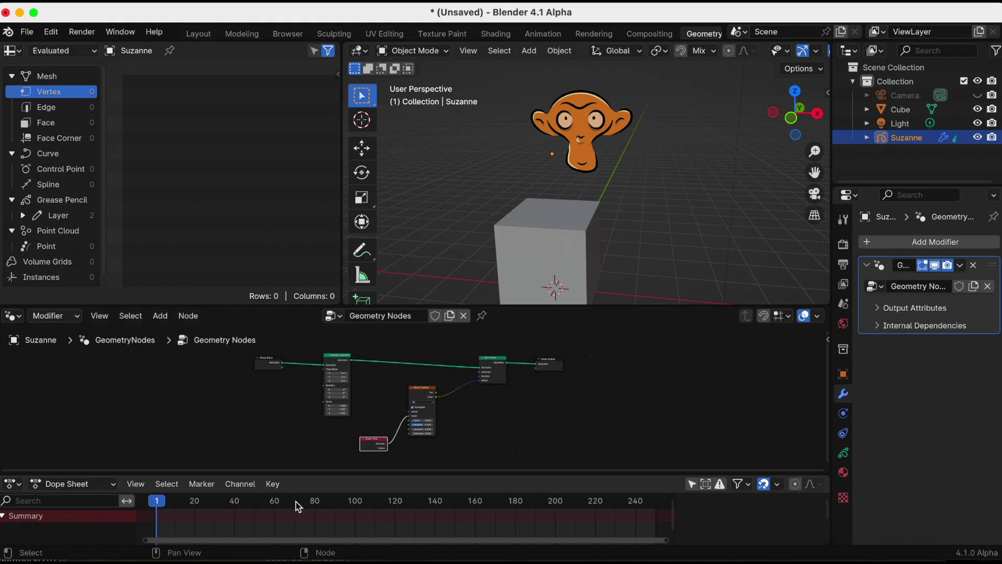
# Step: Play the animation to preview the moving noise distortion, then stop at frame 1
pyautogui.press('space')
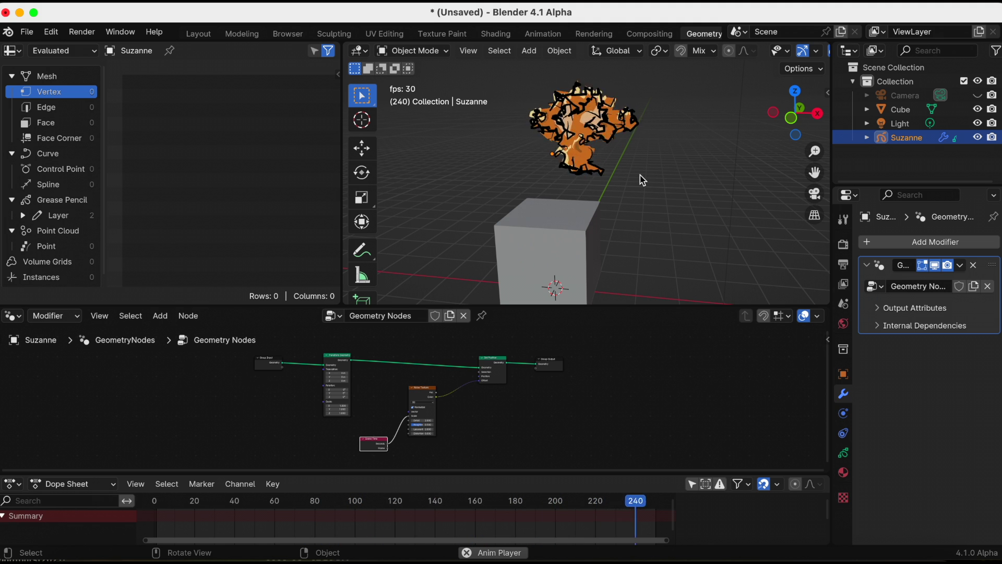
pyautogui.press('Escape')
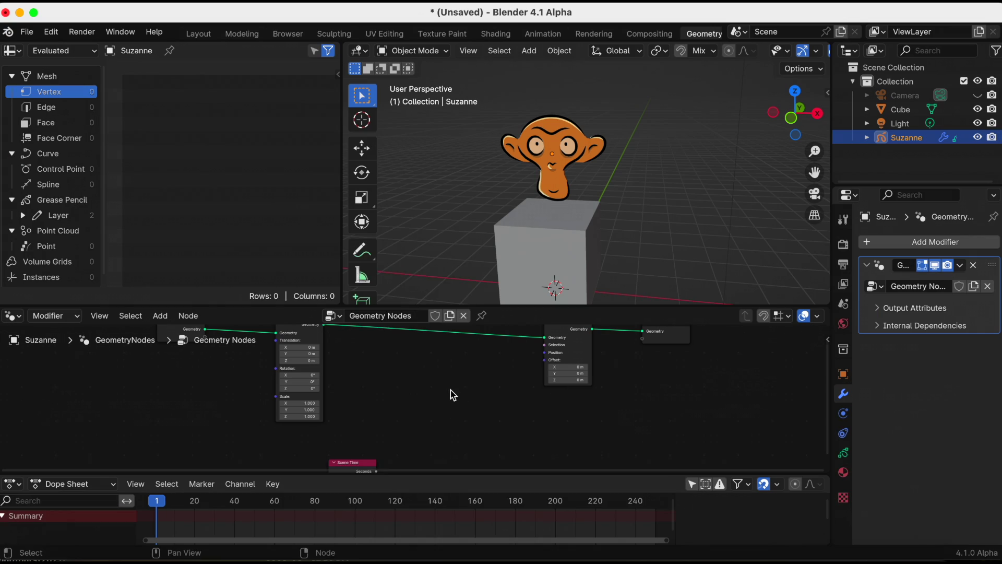
pyautogui.hotkey('shift', 'a')
# Step: Add a Voronoi Texture node below the node chain
pyautogui.moveTo(451, 390)
pyautogui.moveTo(437, 451)
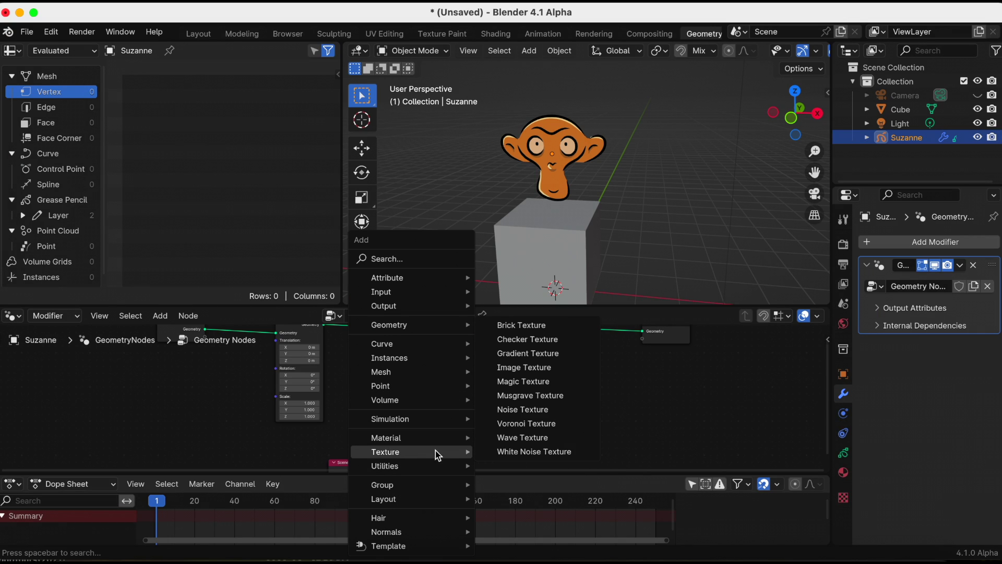
pyautogui.click(565, 432)
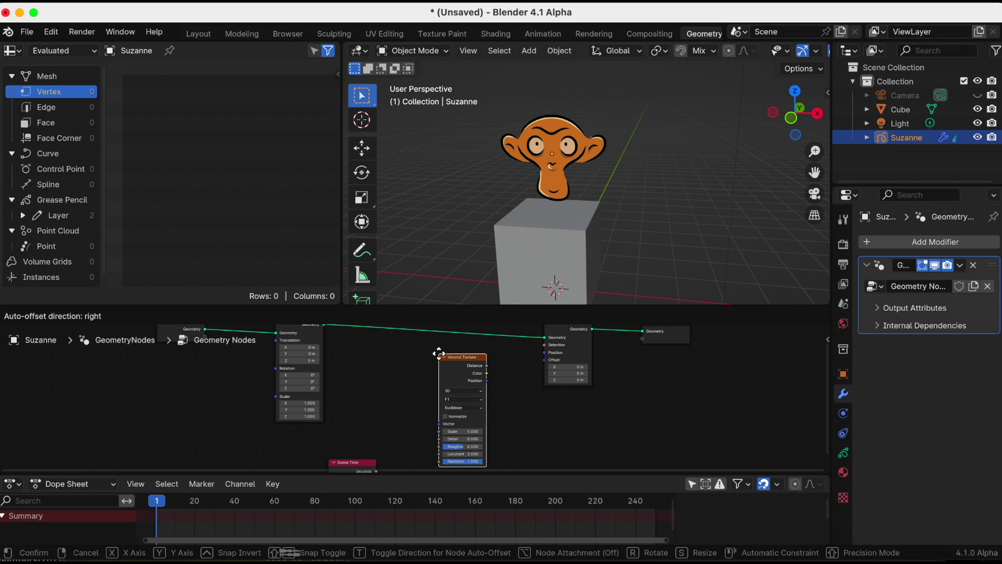
pyautogui.click(437, 401)
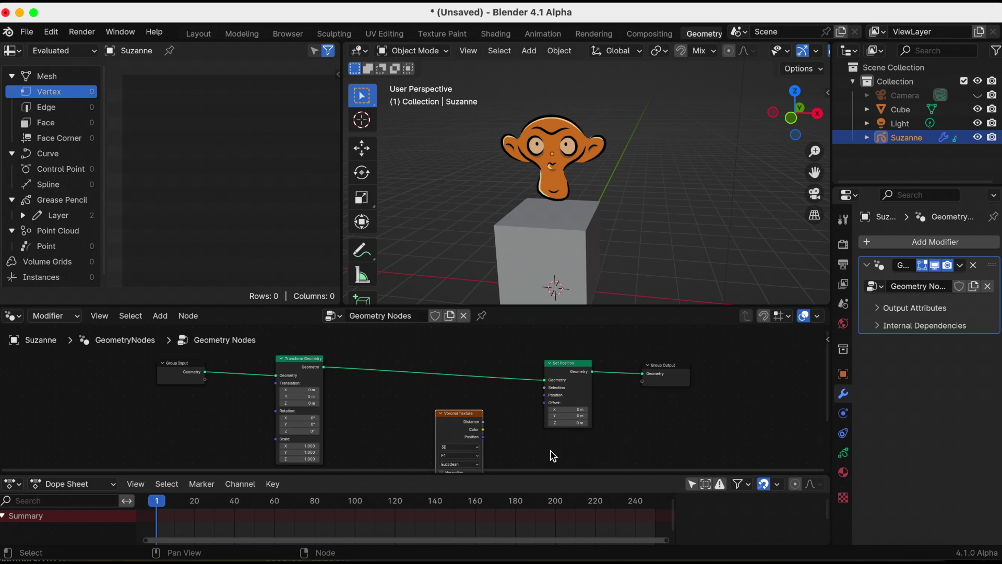
# Step: Link Voronoi Color to the Set Position Offset and Scene Time Seconds to Voronoi Scale
pyautogui.scroll(-2, 550, 426)
pyautogui.scroll(-1, 548, 397)
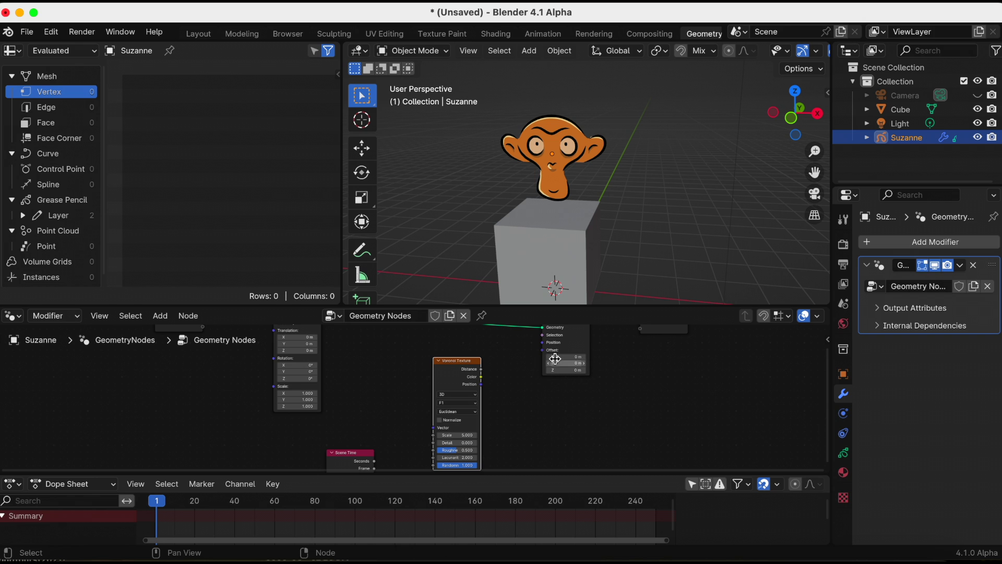
pyautogui.moveTo(545, 353); pyautogui.dragTo(483, 378)
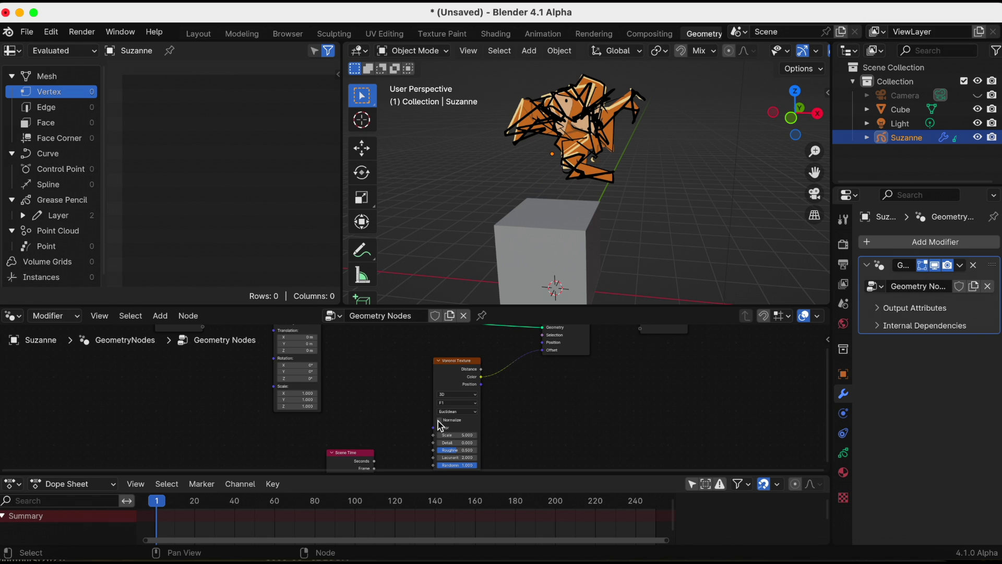
pyautogui.moveTo(544, 428); pyautogui.dragTo(545, 394, button='middle')
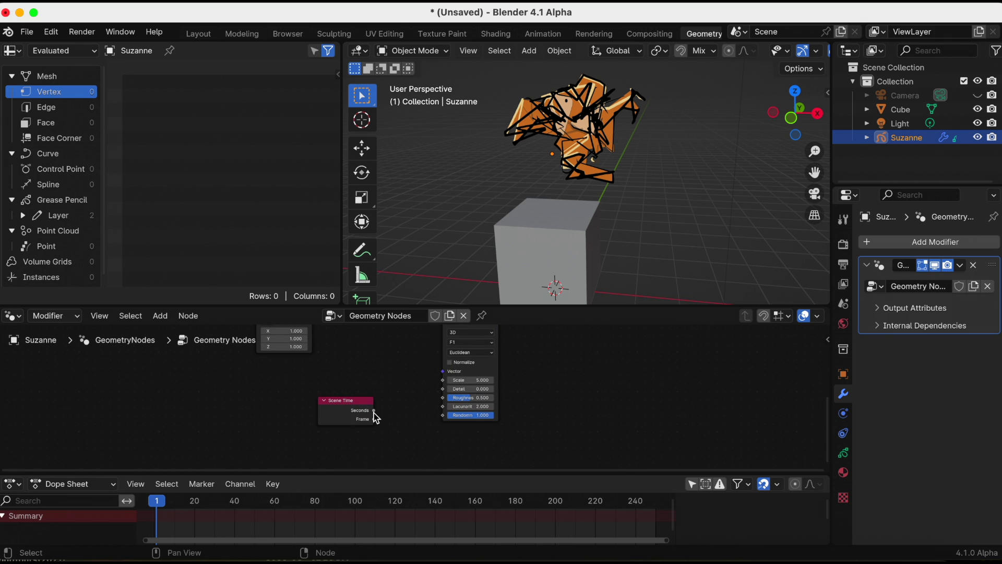
pyautogui.moveTo(377, 416); pyautogui.dragTo(443, 381)
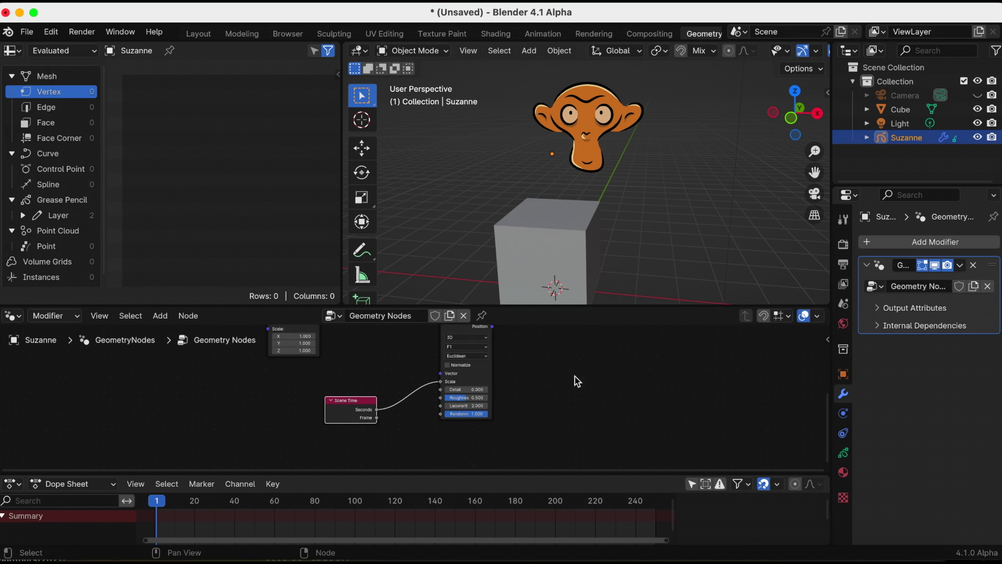
pyautogui.moveTo(574, 380); pyautogui.dragTo(534, 414, button='middle')
pyautogui.scroll(1, 530, 412)
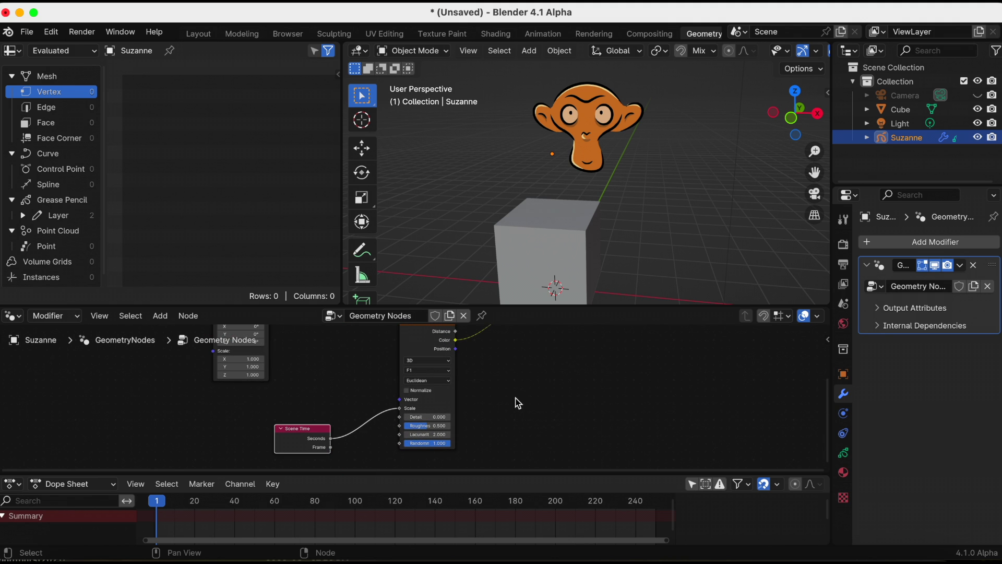
pyautogui.press('space')
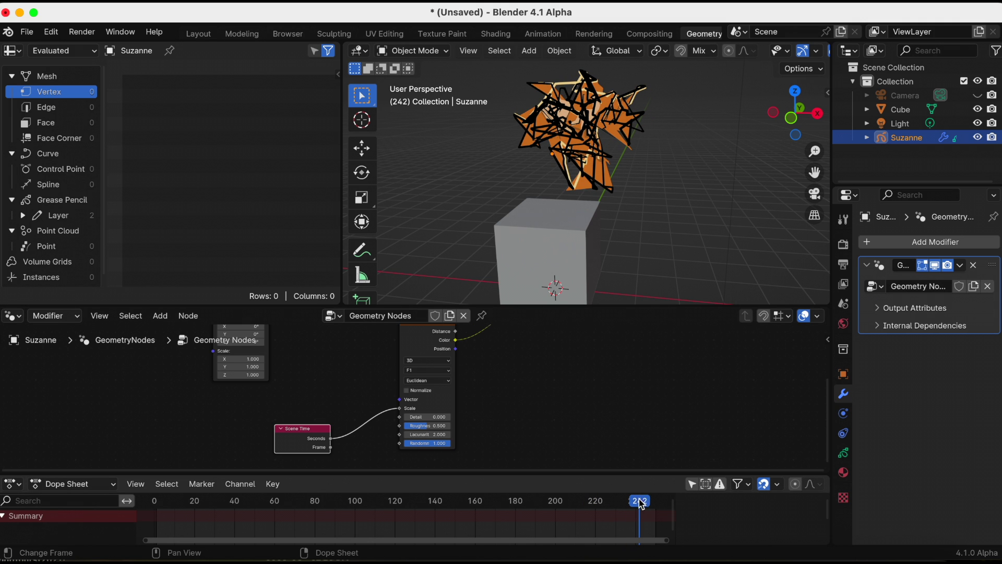
pyautogui.moveTo(642, 505); pyautogui.dragTo(162, 517)
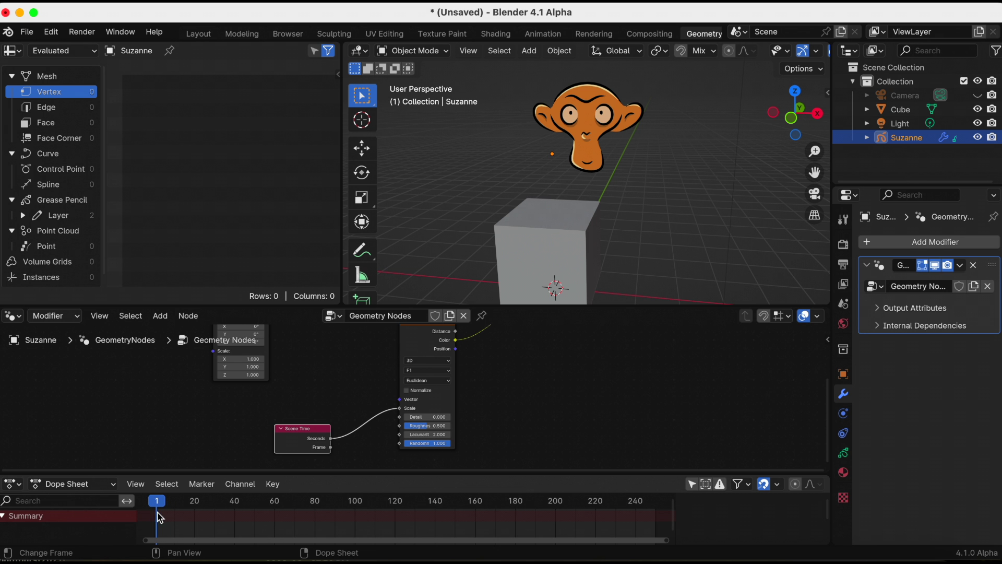